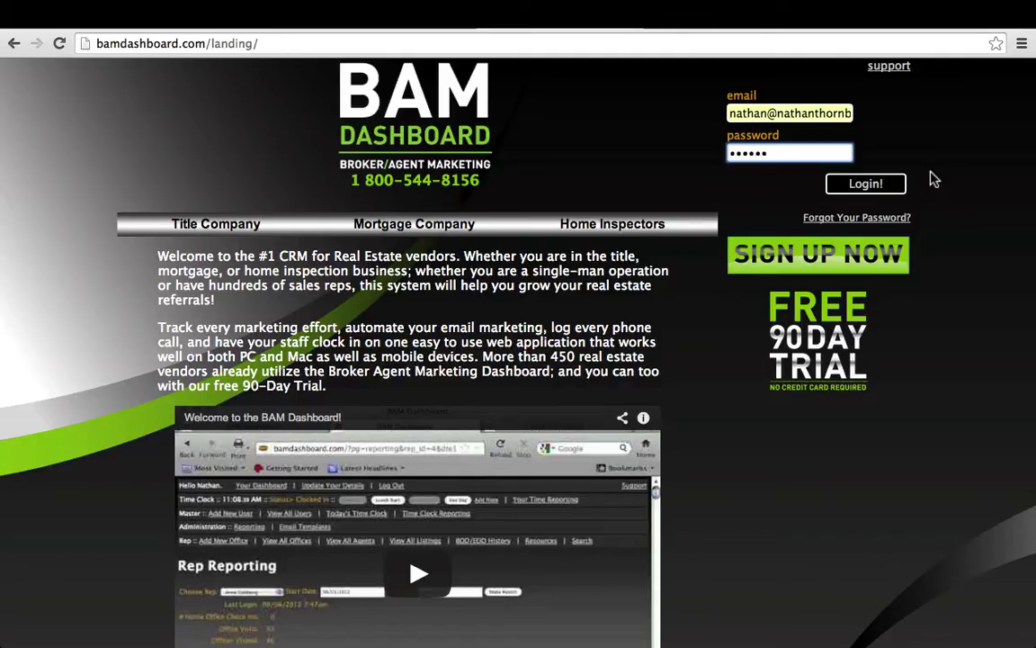
- Log in to the dashboard with the filled-in credentials and open the sales rep Routes page
click(866, 185)
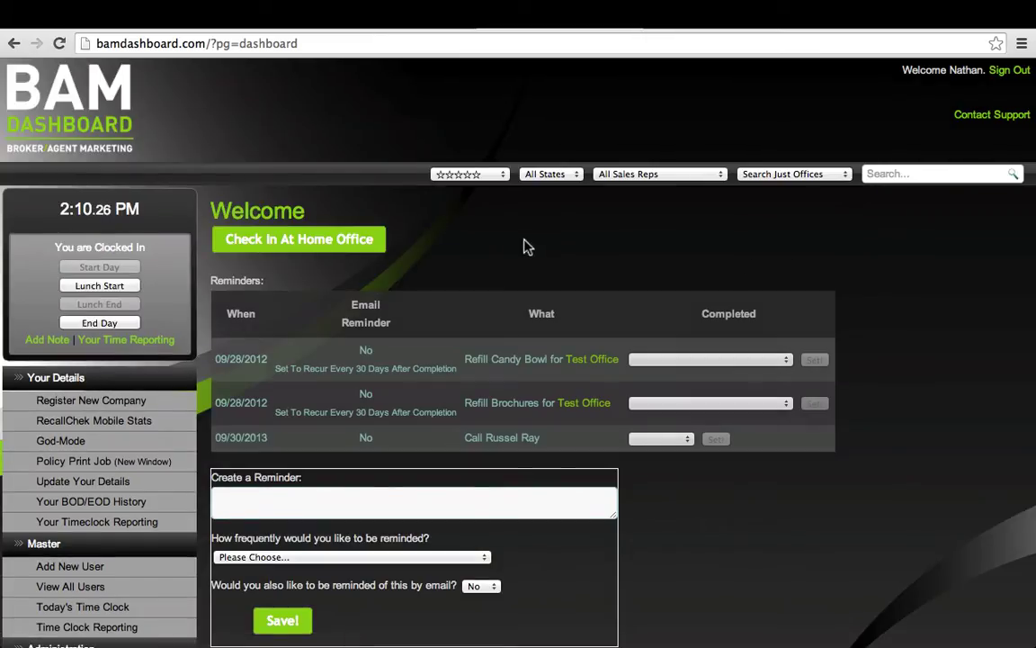
scroll(526, 242, down, 3)
scroll(525, 243, down, 3)
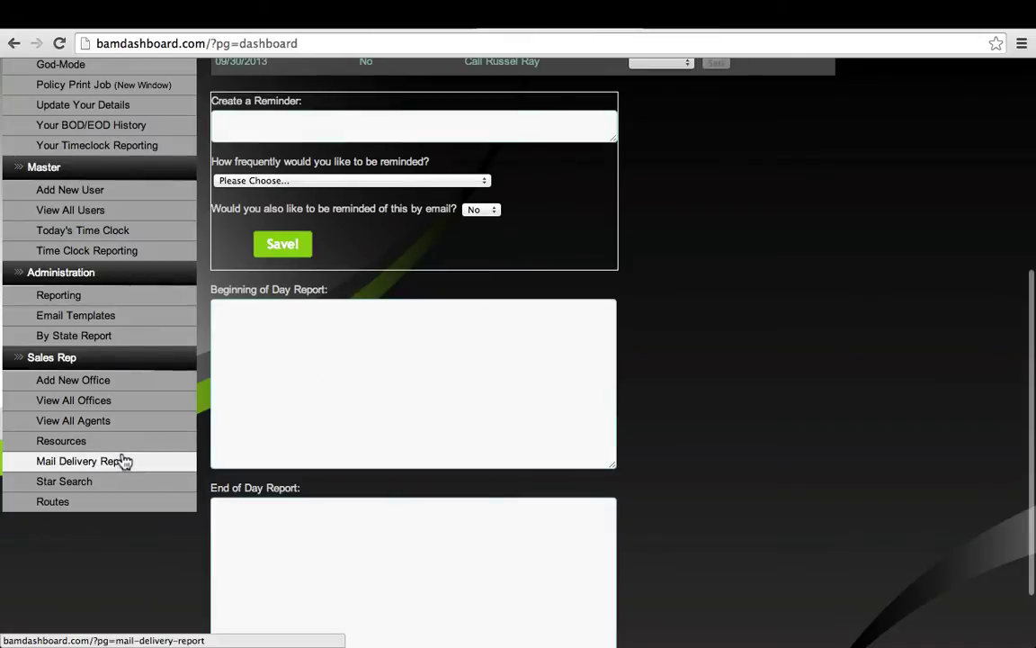
click(57, 509)
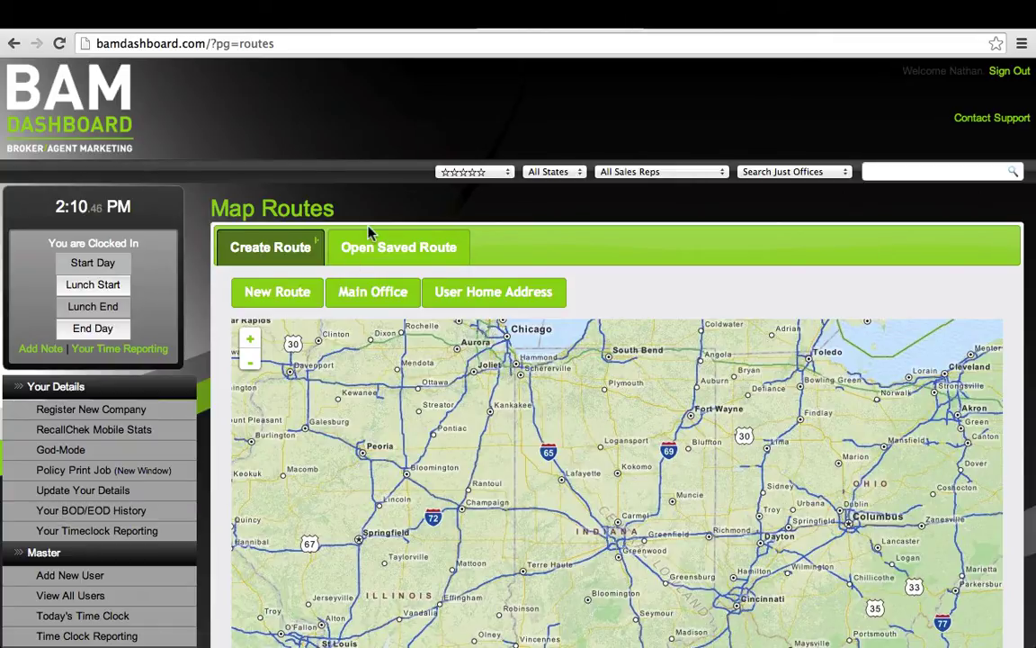
- Enable the optimized route option for the new route
scroll(543, 220, down, 3)
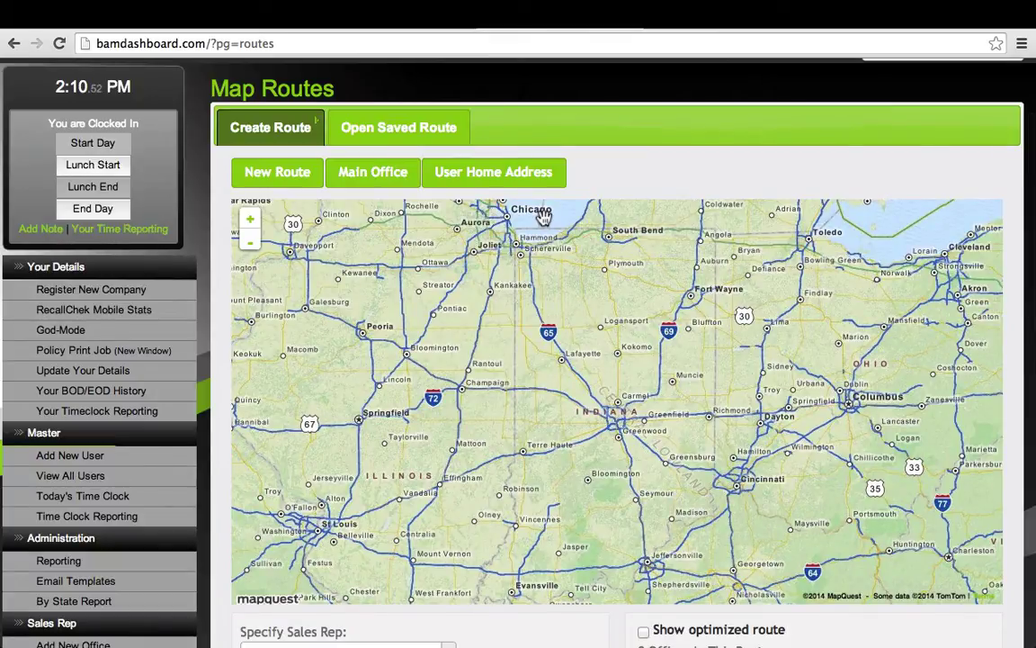
scroll(543, 217, down, 2)
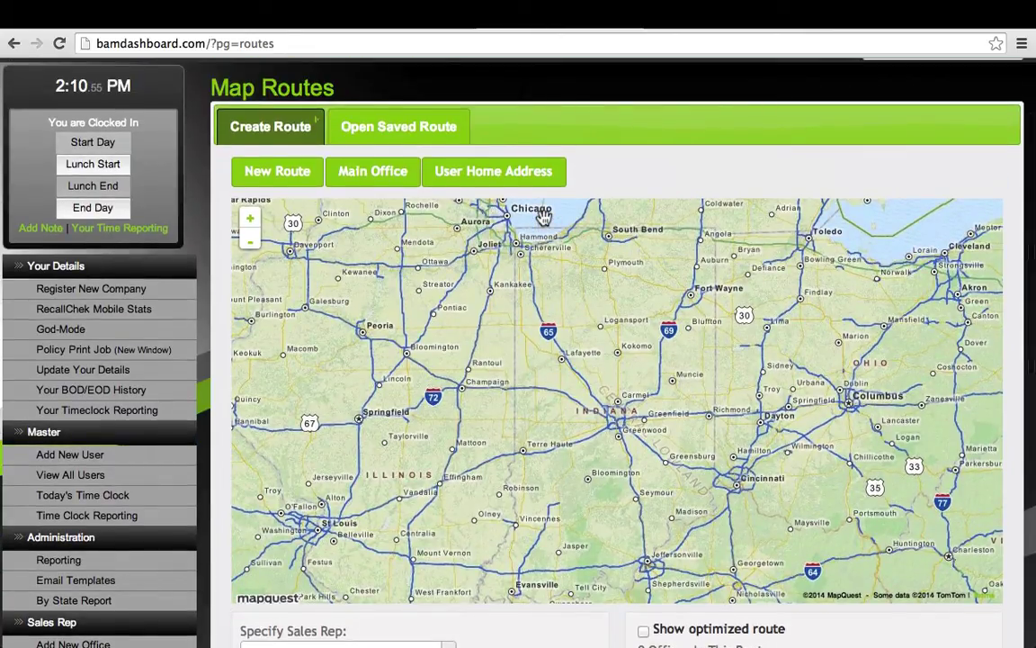
scroll(543, 217, down, 5)
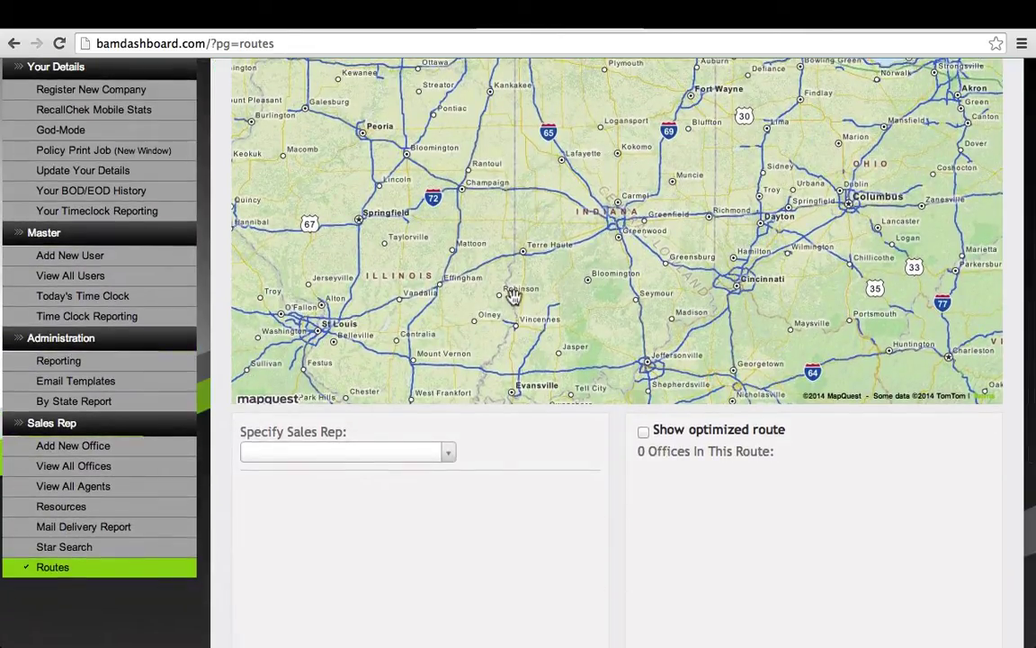
scroll(527, 345, down, 2)
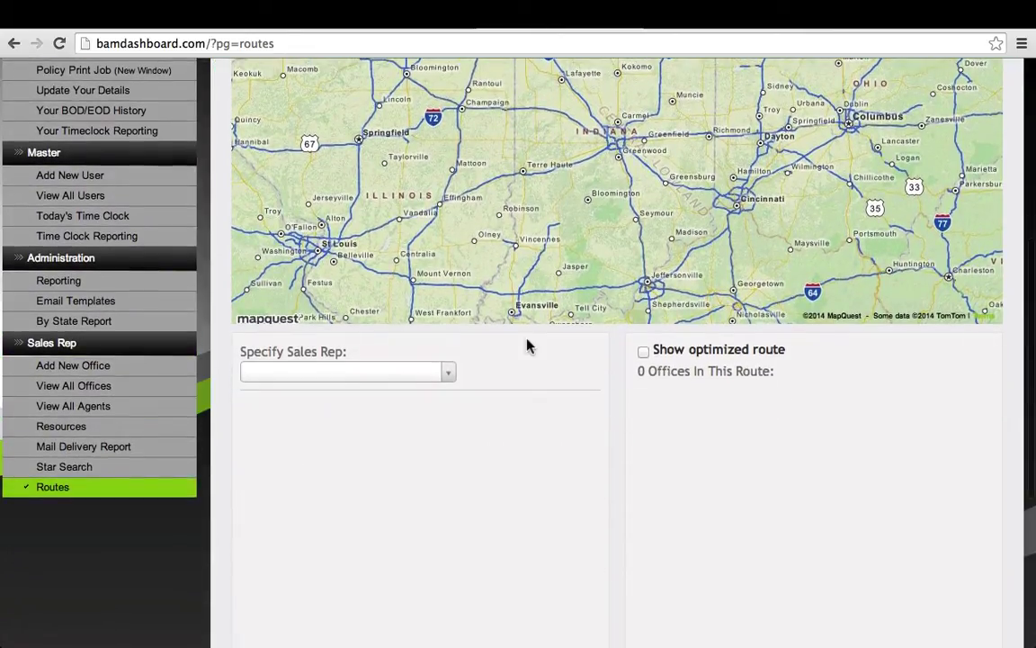
click(643, 353)
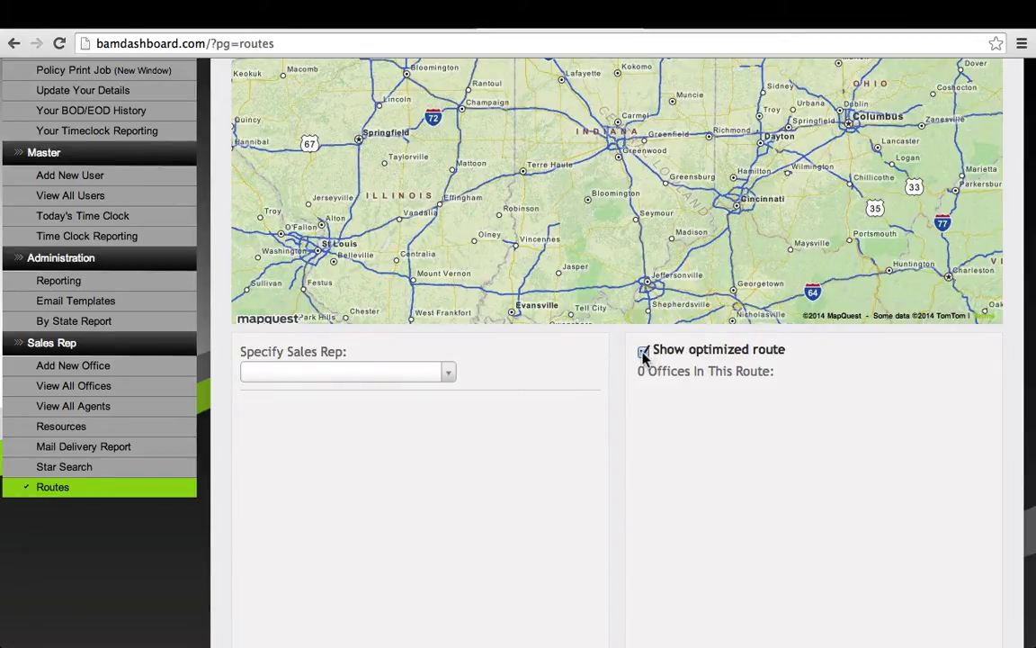
- Set the route's sales rep selection to "Choose all repositories"
click(445, 376)
scroll(425, 435, down, 5)
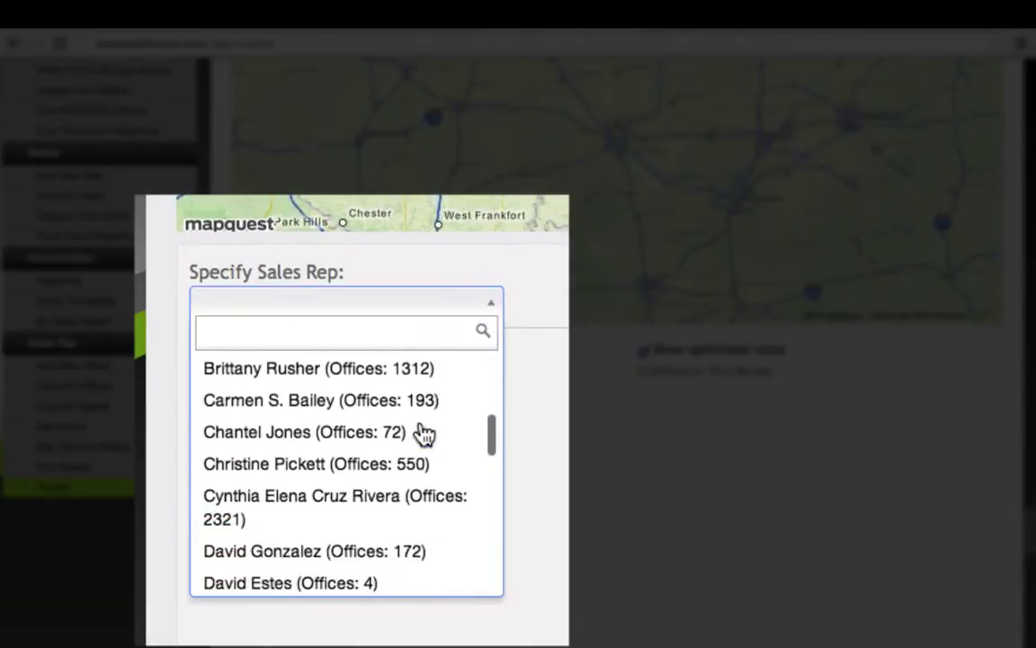
scroll(422, 435, down, 2)
scroll(421, 430, up, 10)
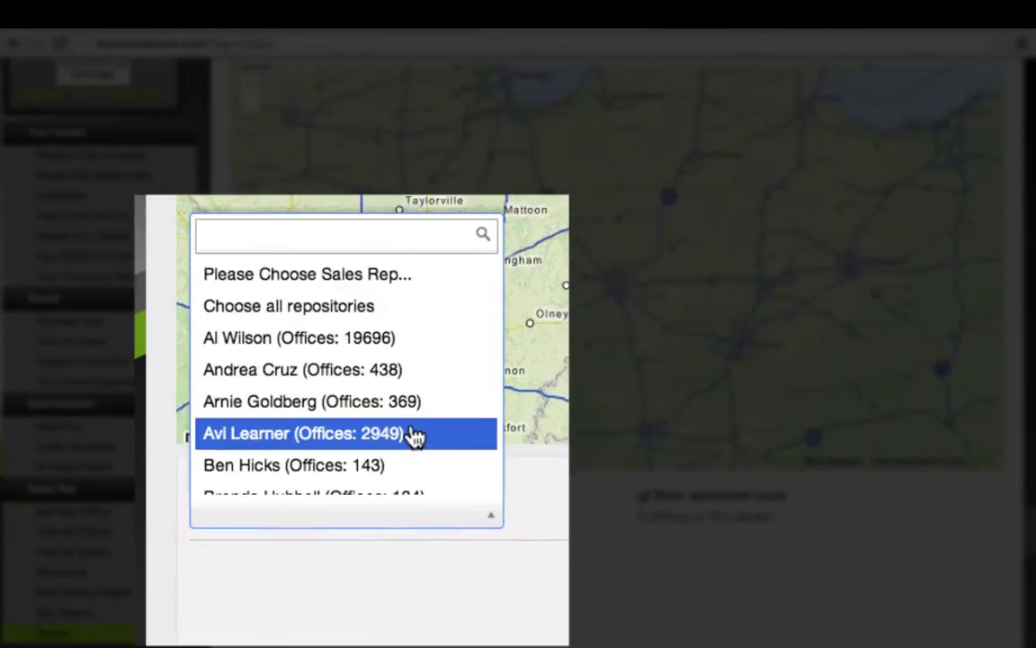
click(344, 307)
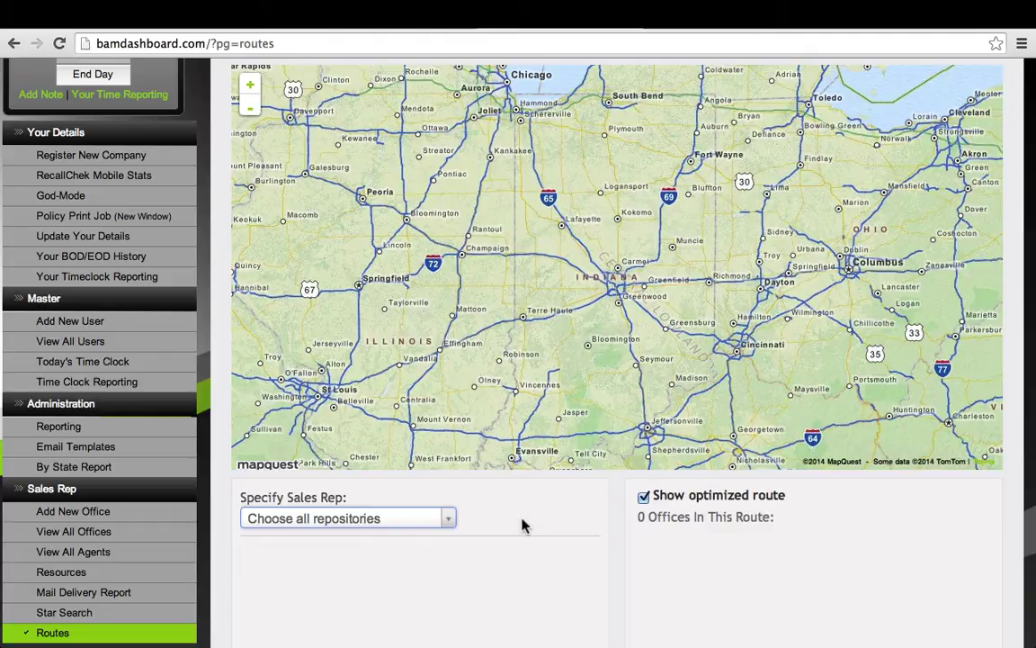
- Set the star rating filter to three stars and choose Laguna Woods, CA as the city
scroll(592, 526, down, 5)
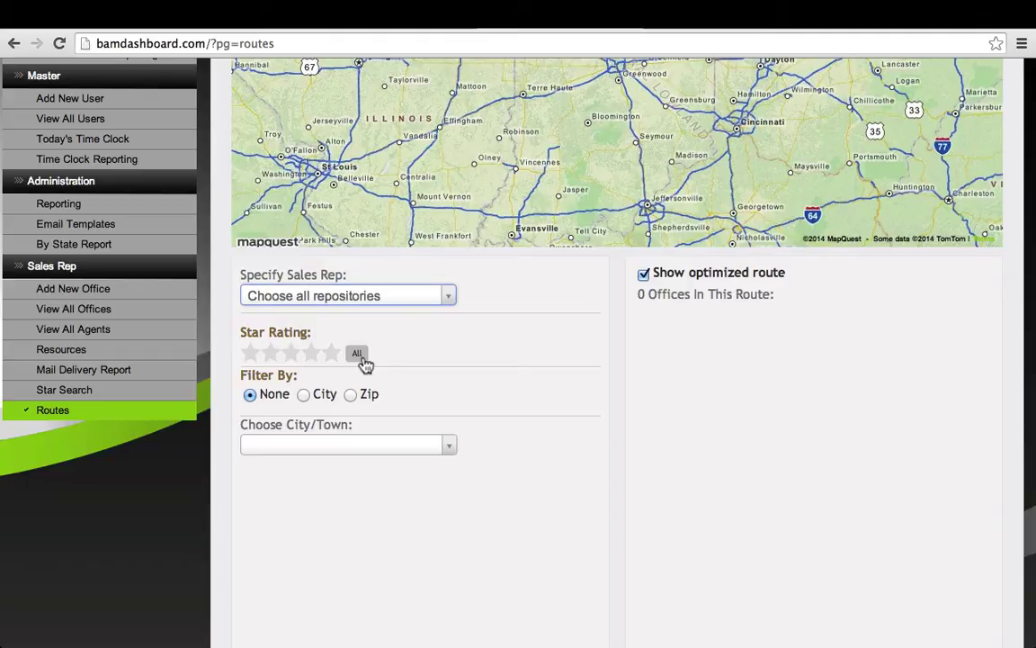
click(291, 356)
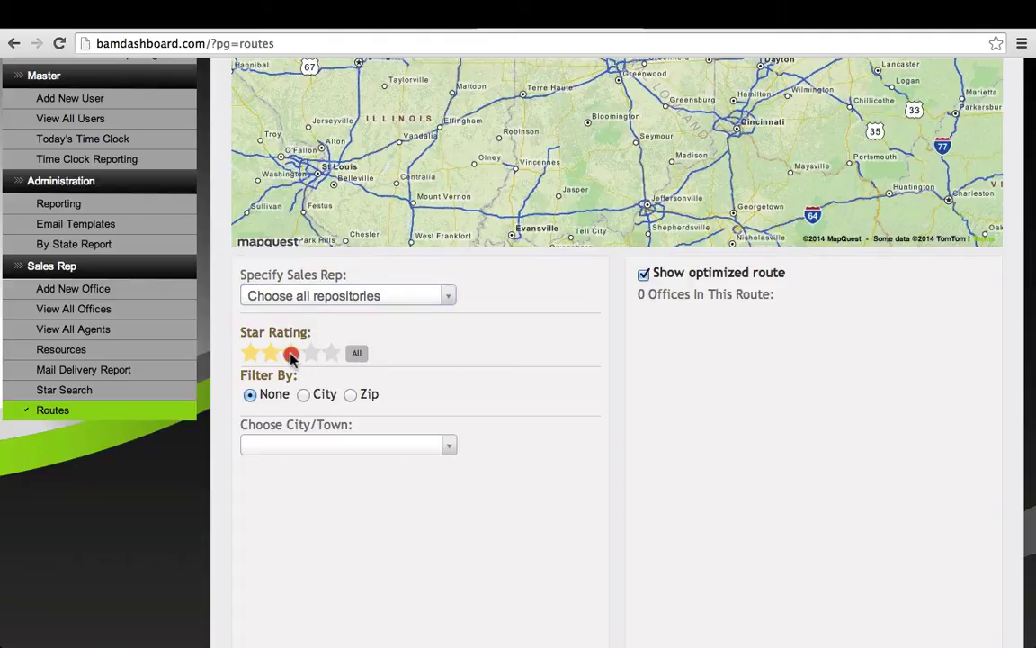
click(441, 447)
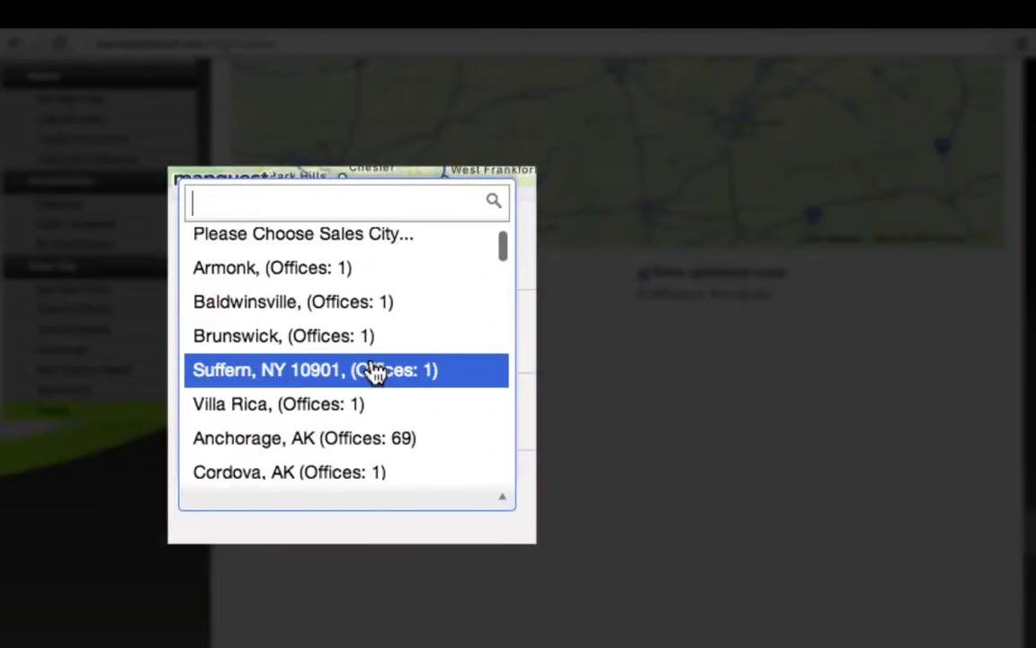
scroll(393, 398, down, 5)
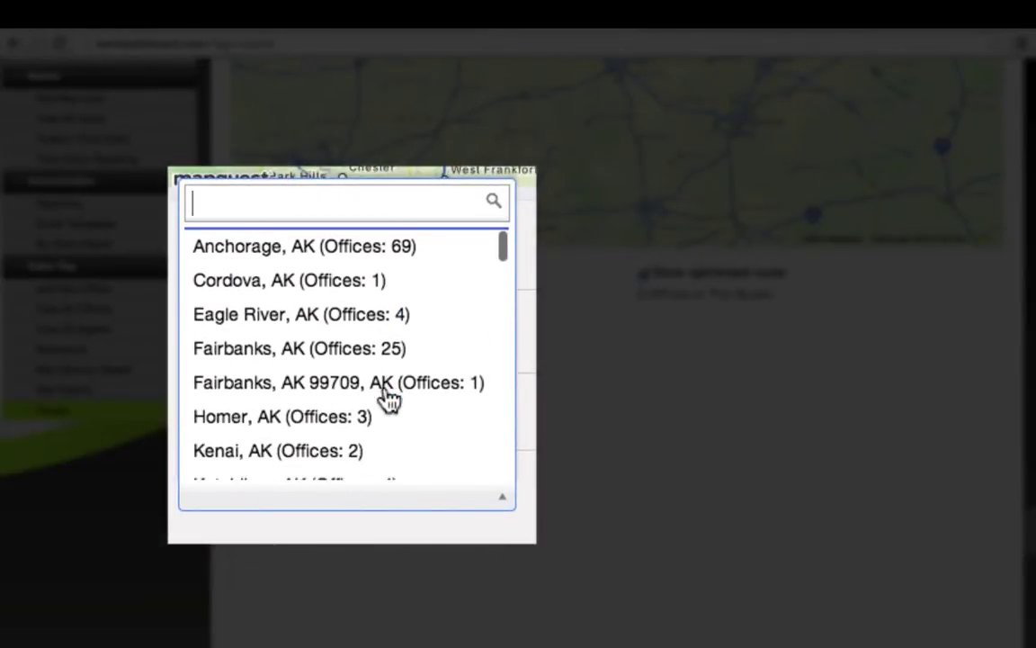
scroll(388, 399, down, 10)
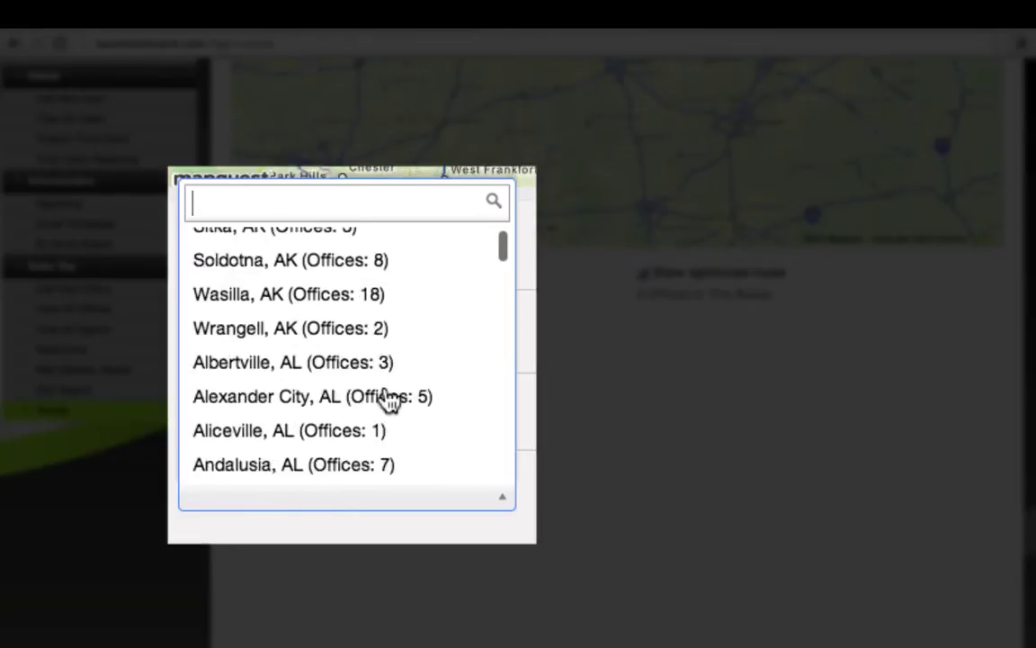
scroll(388, 399, down, 15)
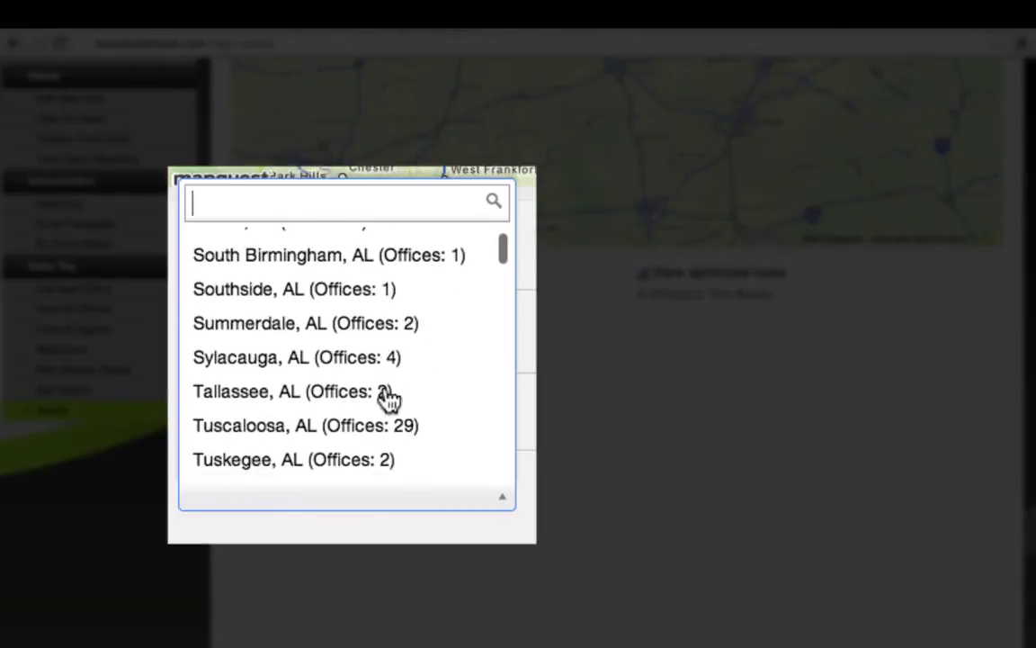
scroll(389, 400, down, 20)
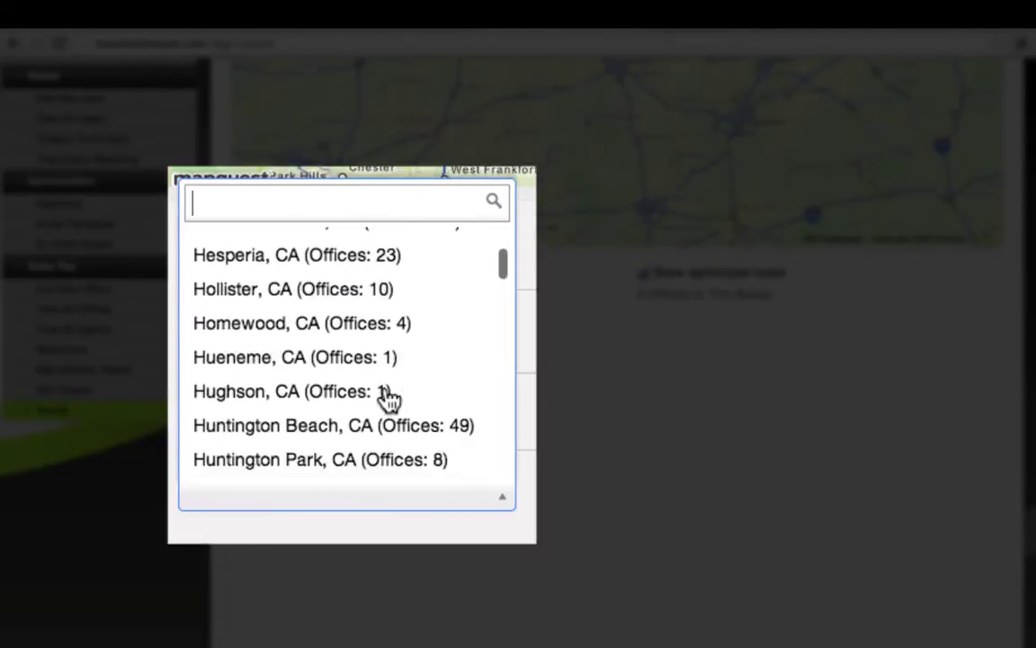
scroll(388, 399, down, 5)
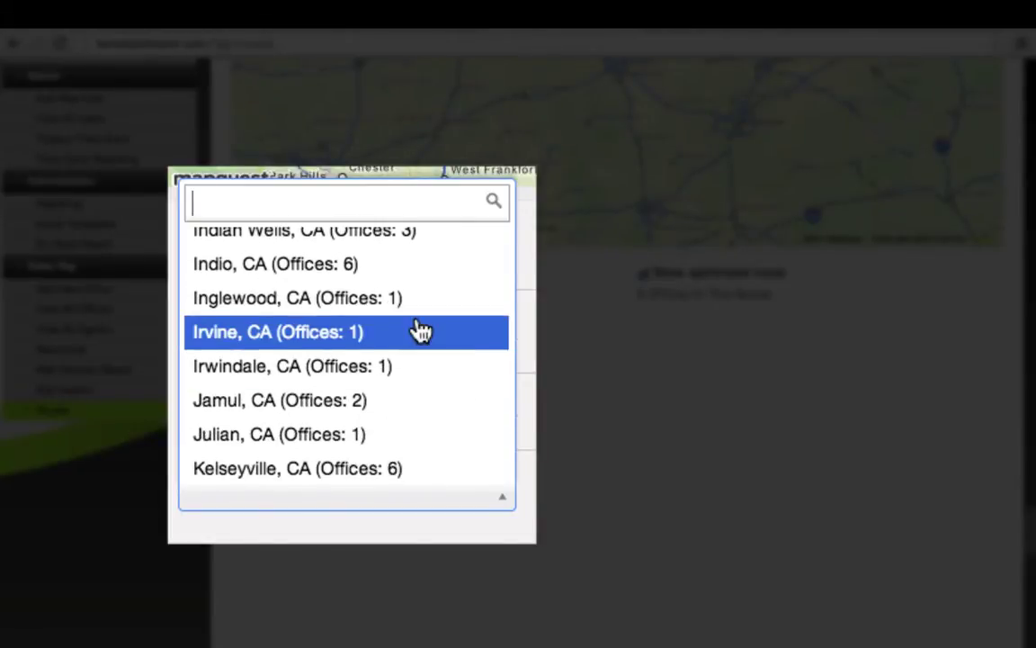
scroll(421, 331, down, 10)
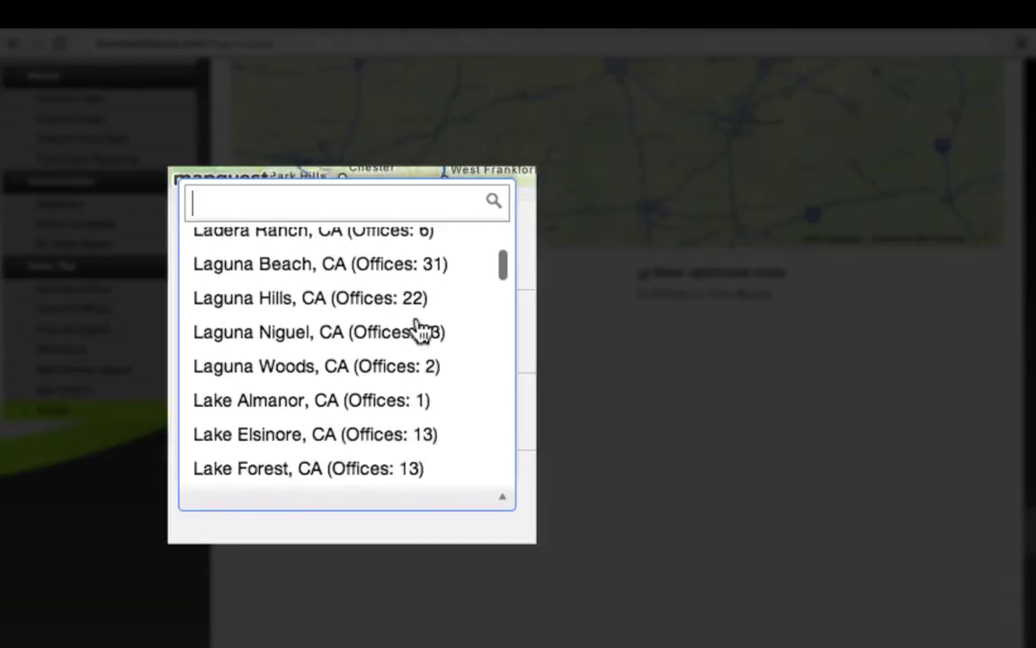
scroll(421, 331, down, 1)
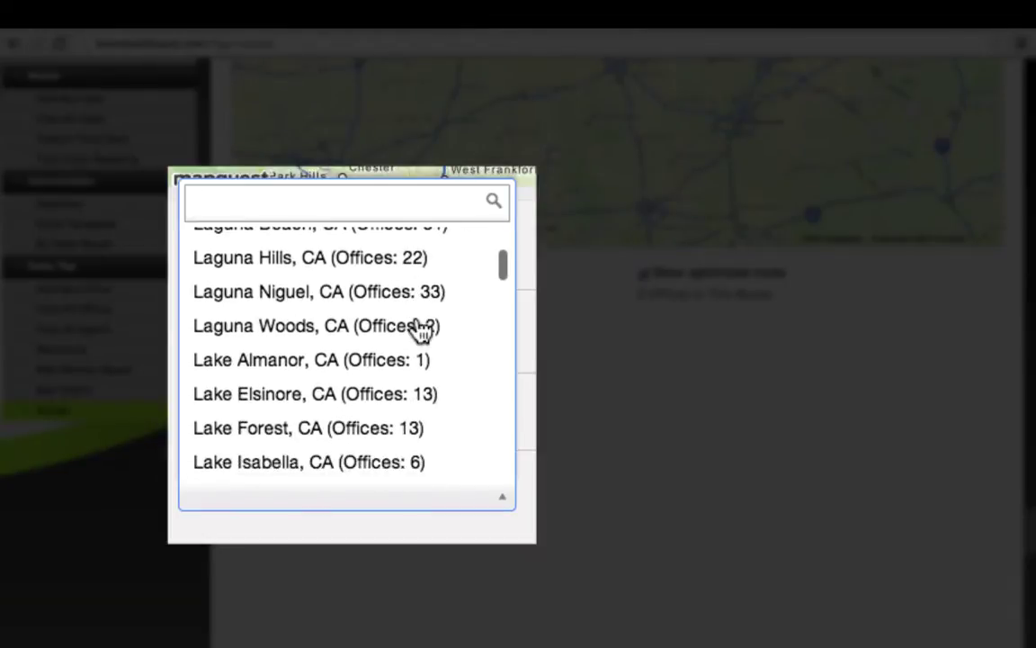
click(254, 336)
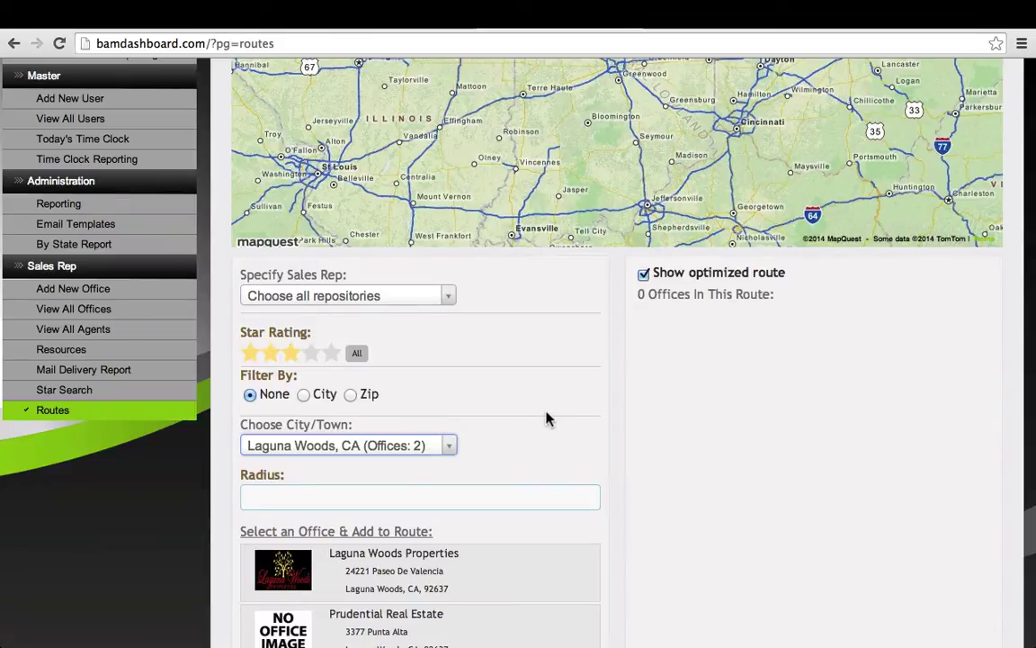
- Set the office search radius around Laguna Woods to 25
scroll(530, 442, down, 3)
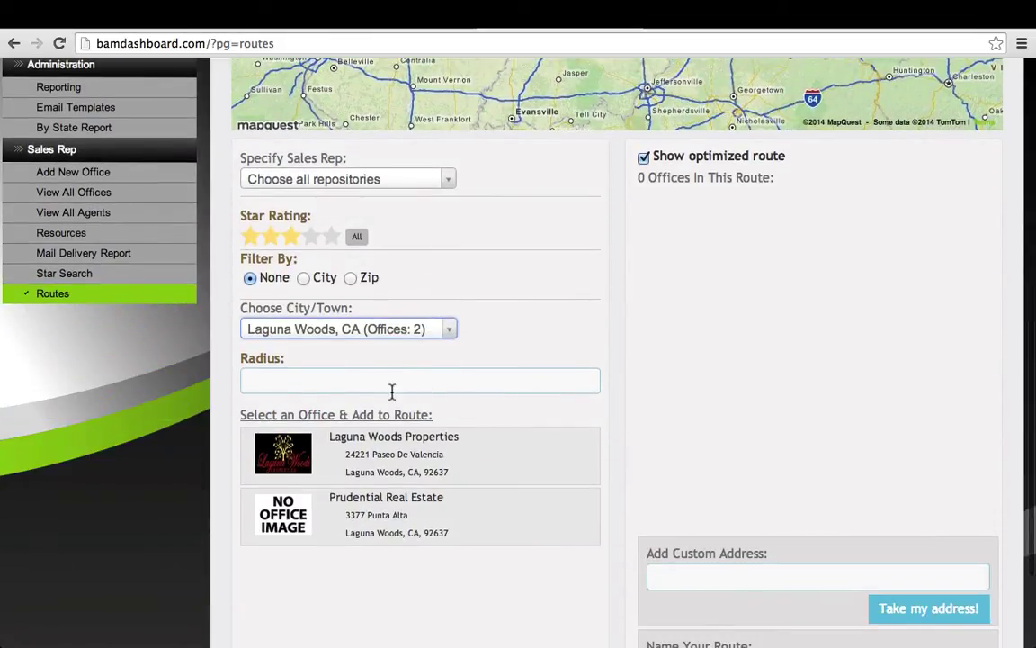
click(366, 380)
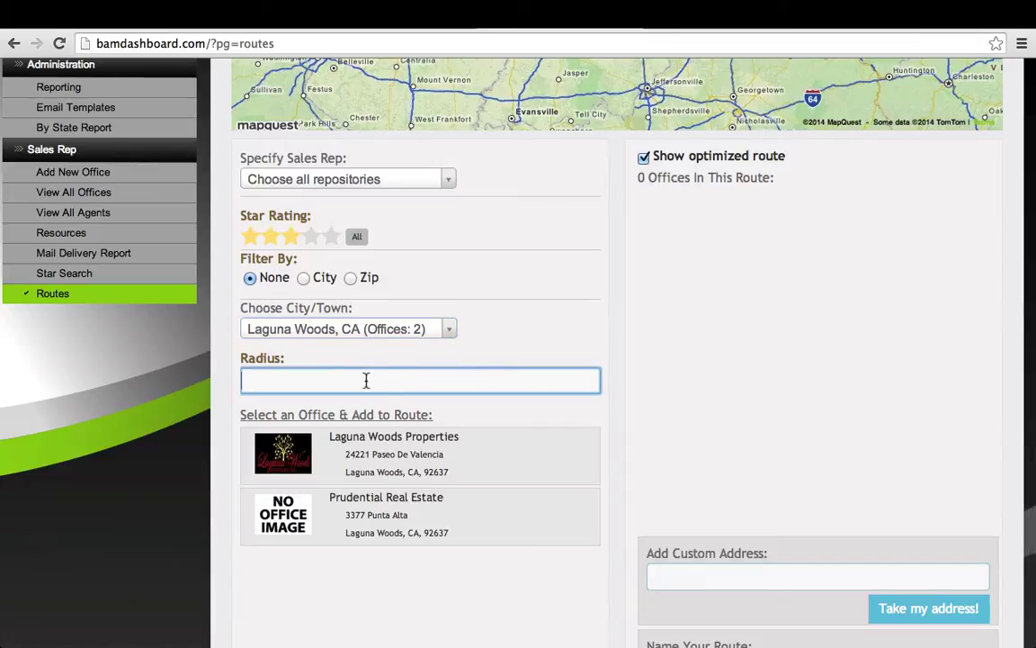
text(25)
click(491, 355)
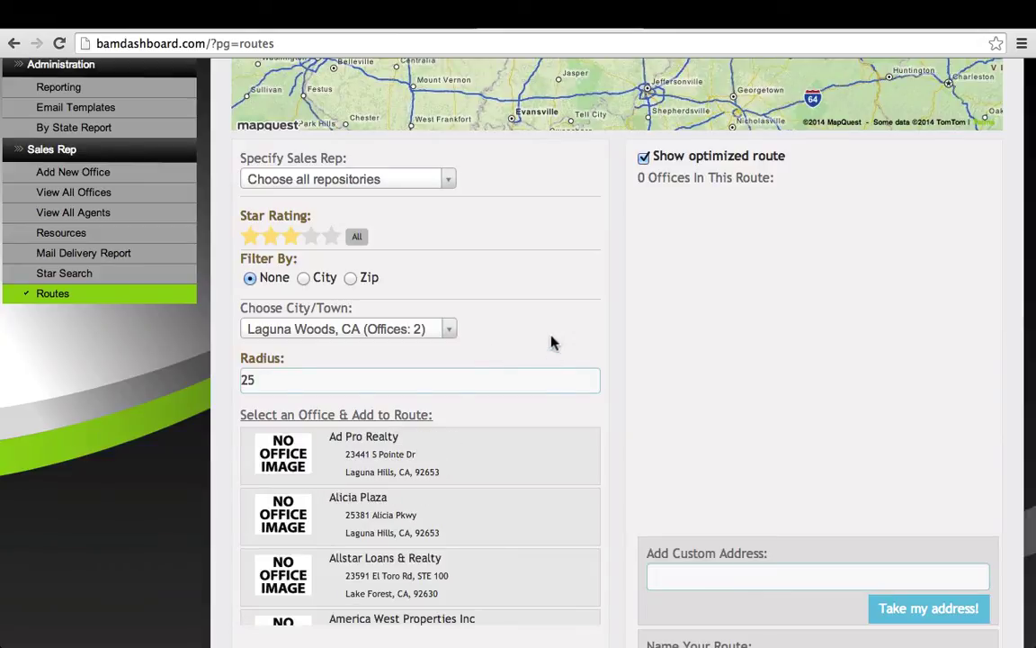
- Add the Abrams Coastal Properties office in Newport Beach to the route
scroll(546, 333, down, 3)
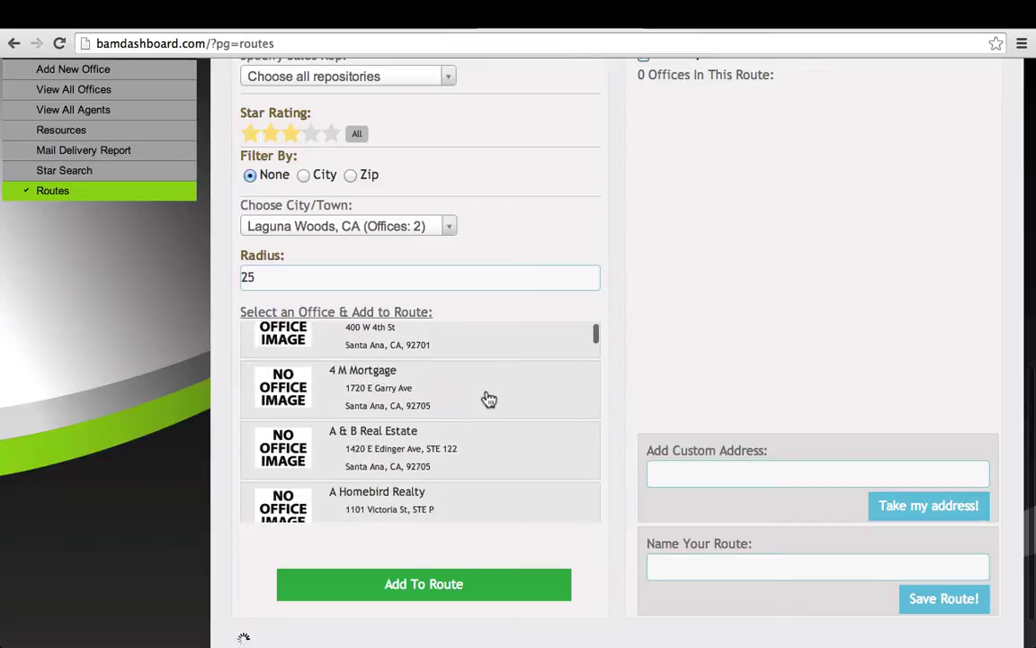
scroll(488, 398, up, 2)
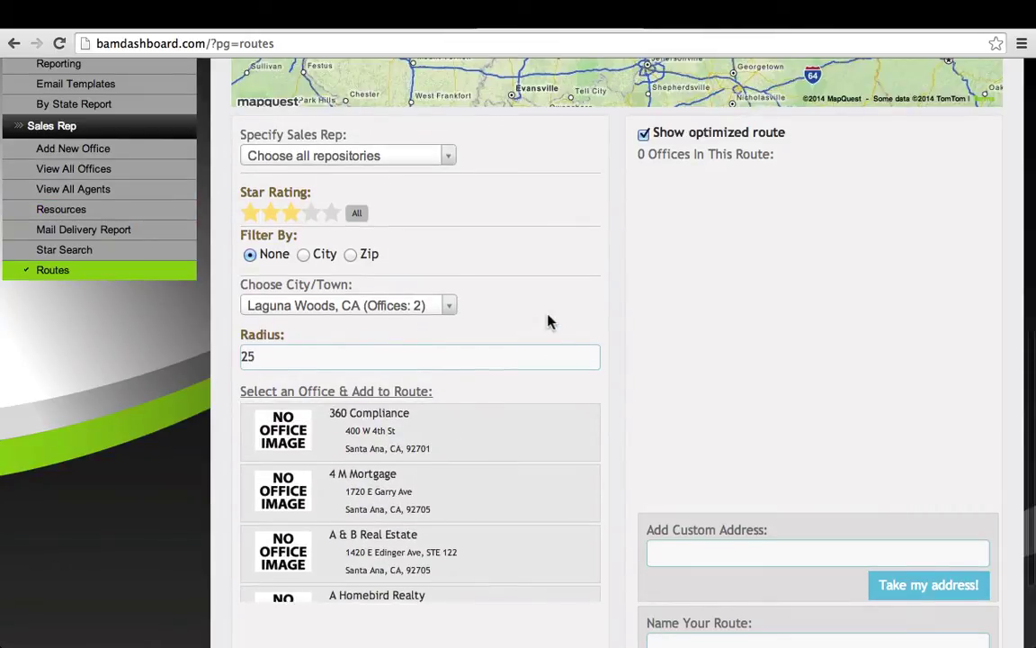
scroll(548, 322, down, 2)
scroll(509, 414, down, 3)
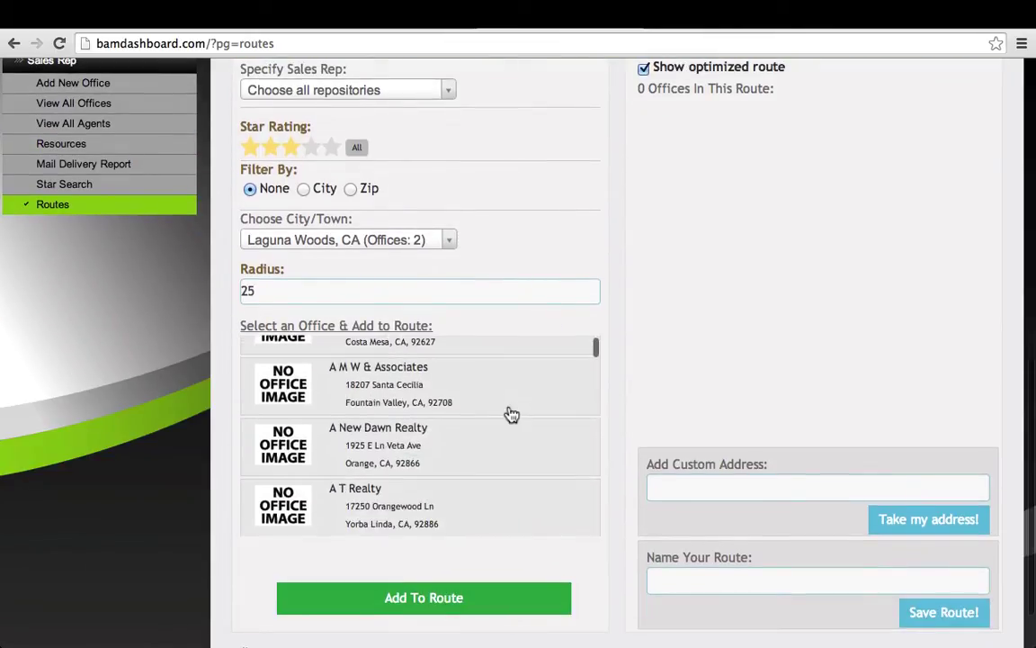
scroll(511, 414, down, 5)
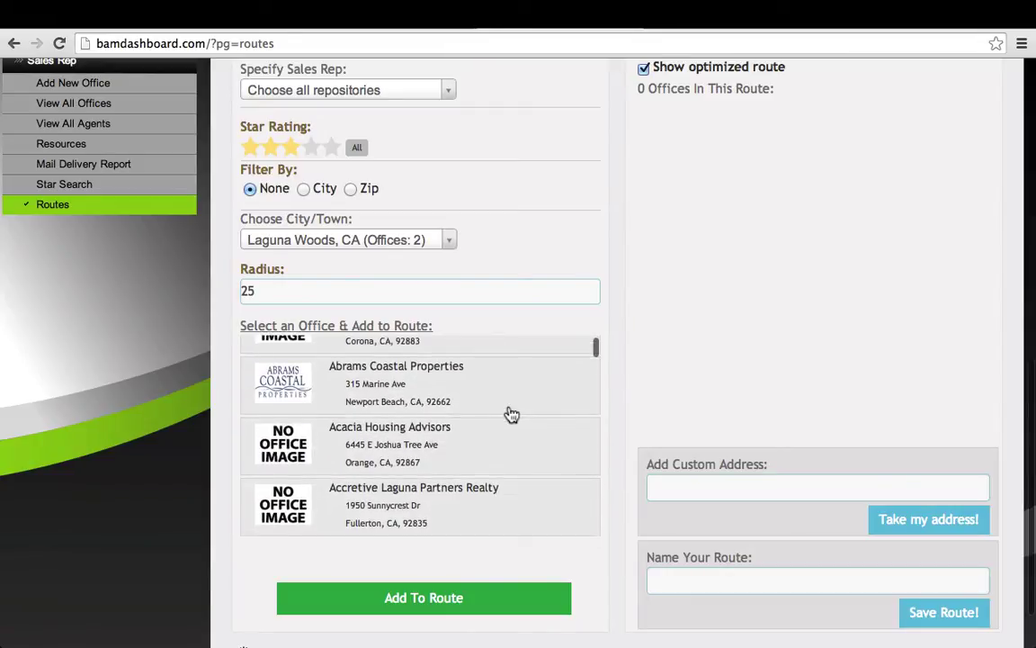
click(358, 393)
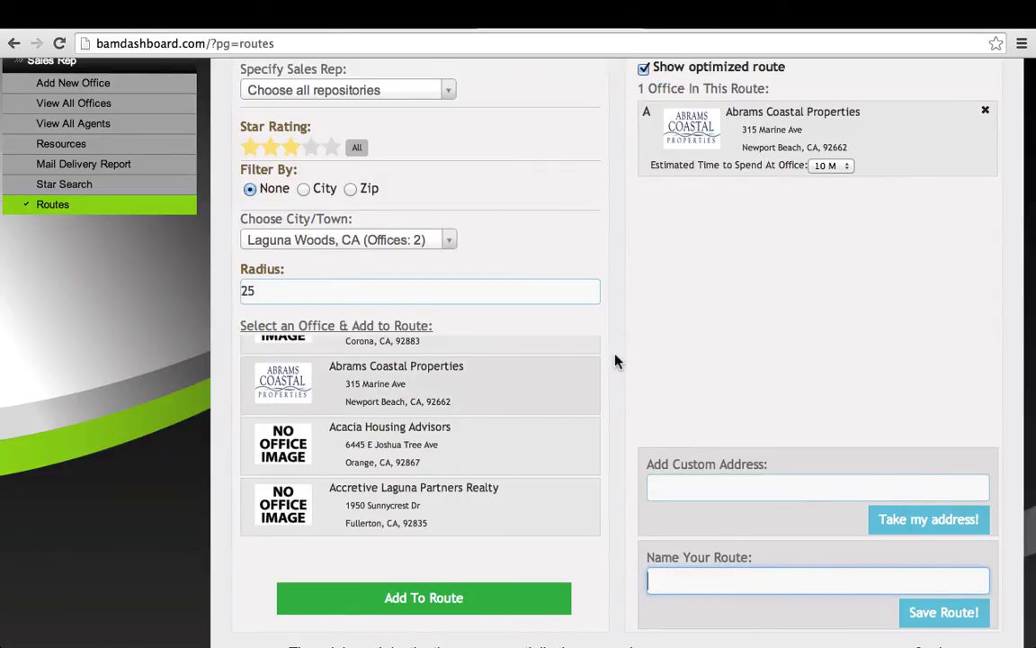
- Check the first stop on the map and add the Ad Pro Realty office in Laguna Hills to the route
scroll(615, 361, up, 6)
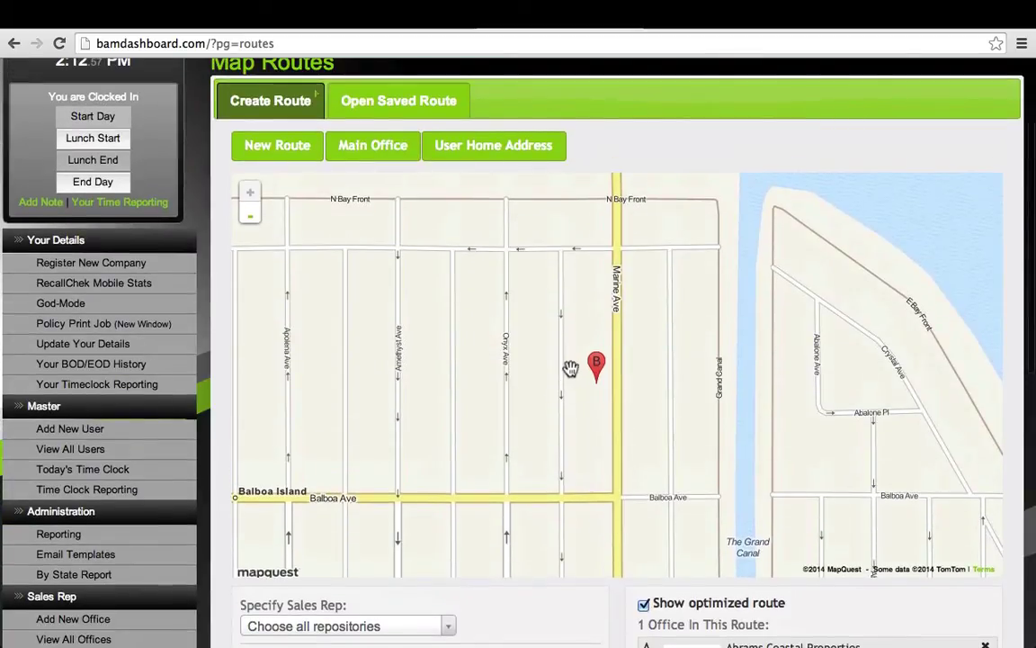
scroll(619, 613, down, 6)
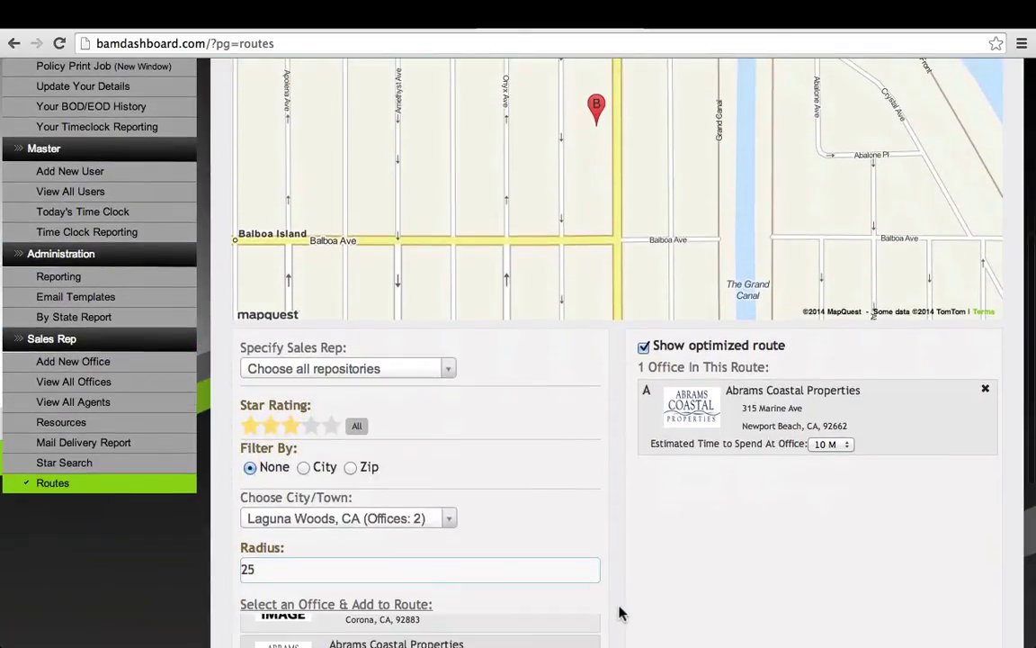
scroll(619, 612, down, 1)
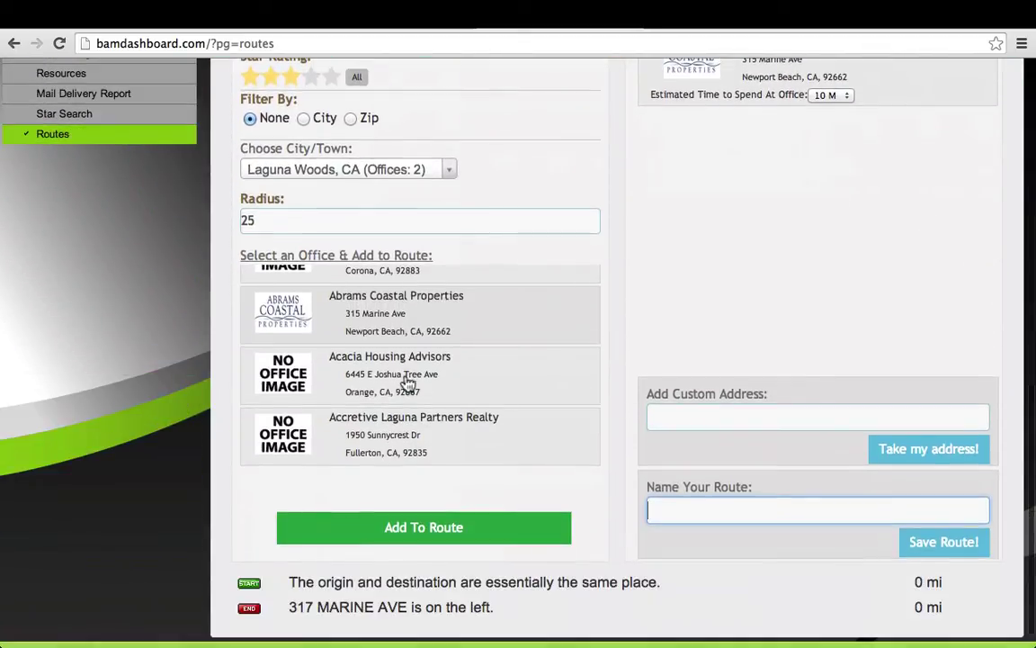
scroll(405, 381, down, 4)
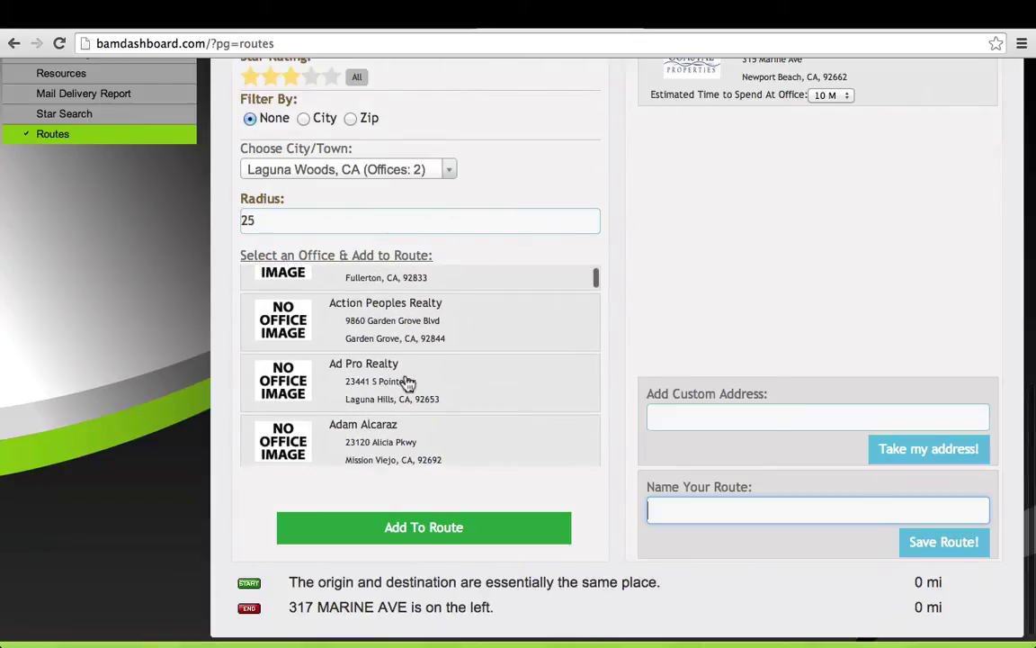
double_click(342, 385)
- Add the Advance Realty Platinum Edge Properties office in Corona to the route and check the updated route on the map
scroll(405, 378, down, 5)
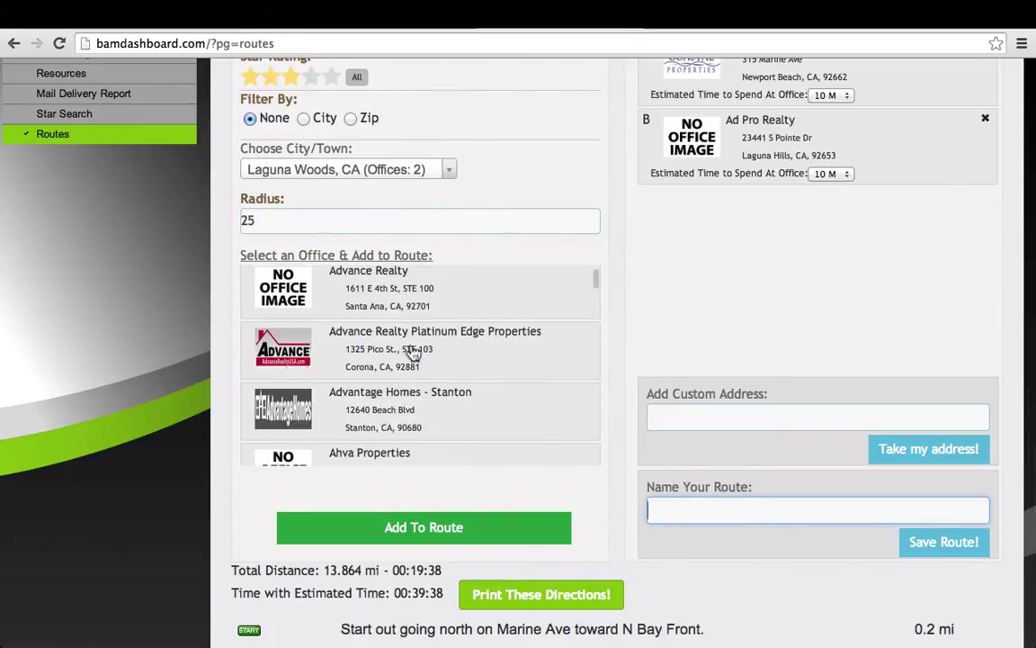
double_click(366, 355)
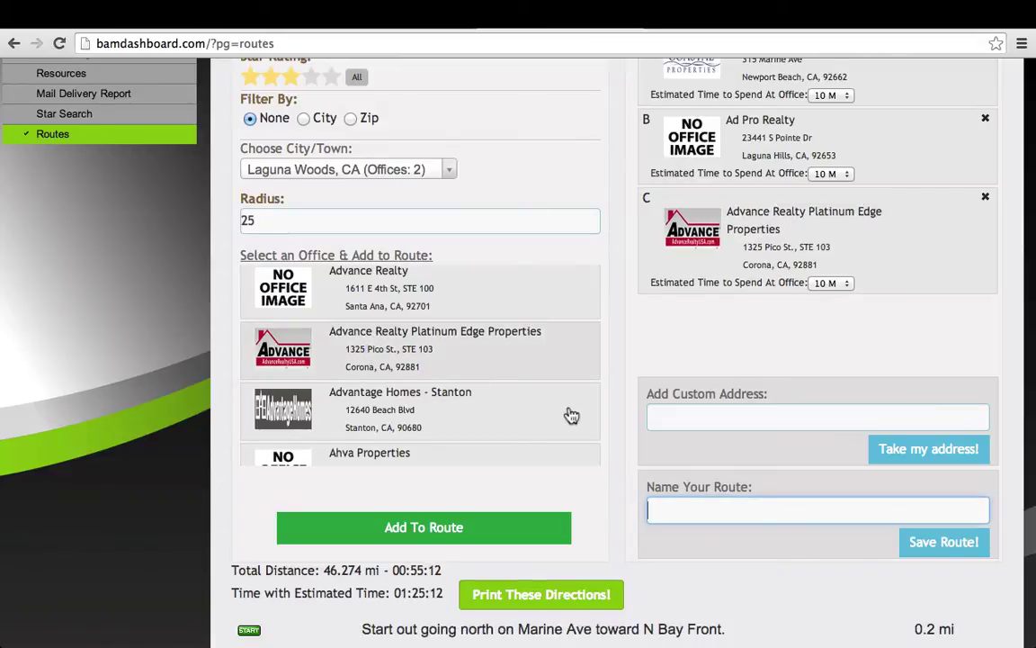
scroll(620, 423, up, 3)
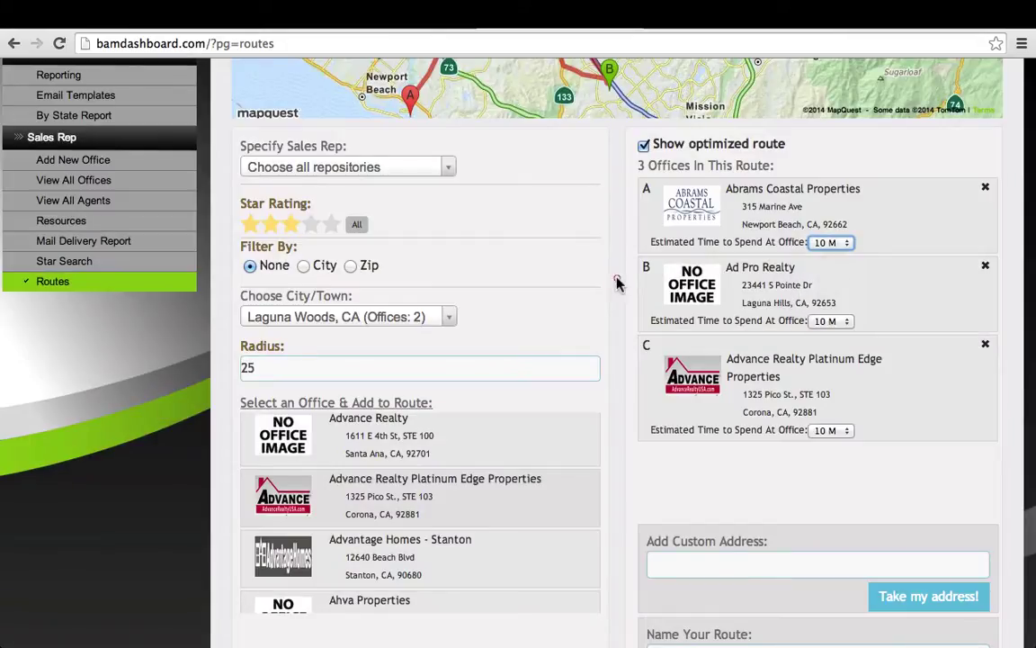
scroll(617, 284, up, 3)
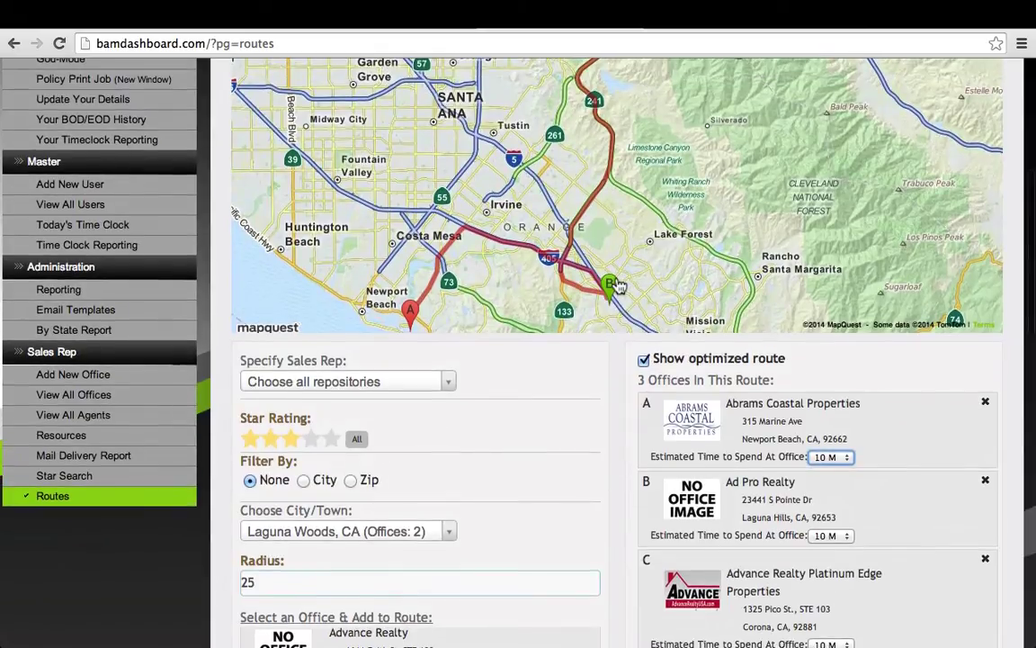
scroll(618, 284, up, 3)
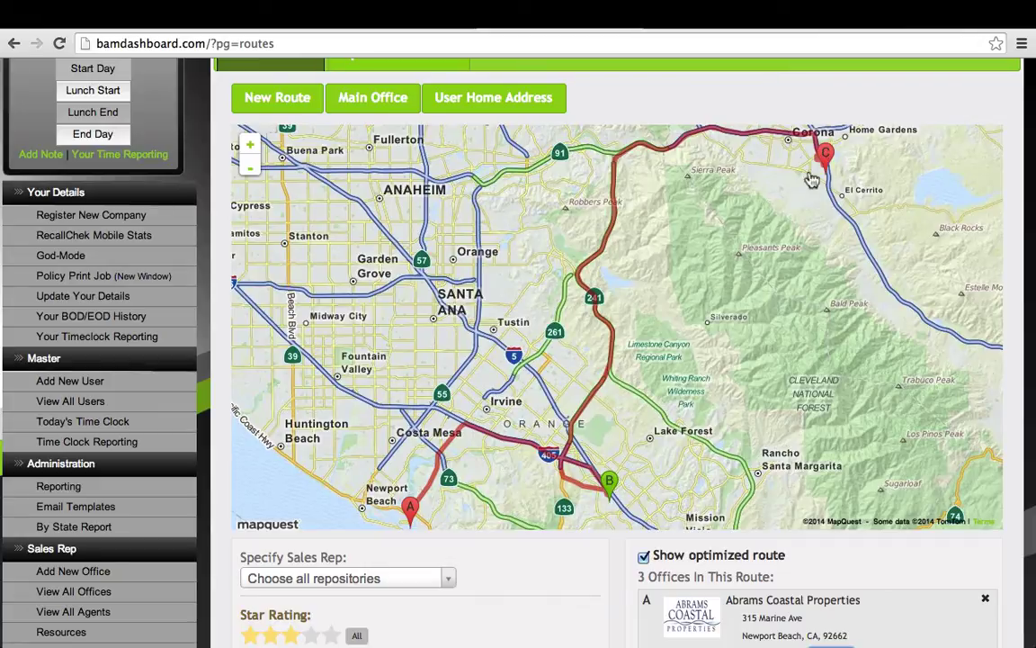
- Review the route's total distance and time, and add the All Cities Realty Inc office in Costa Mesa
scroll(688, 315, down, 1)
scroll(688, 314, down, 10)
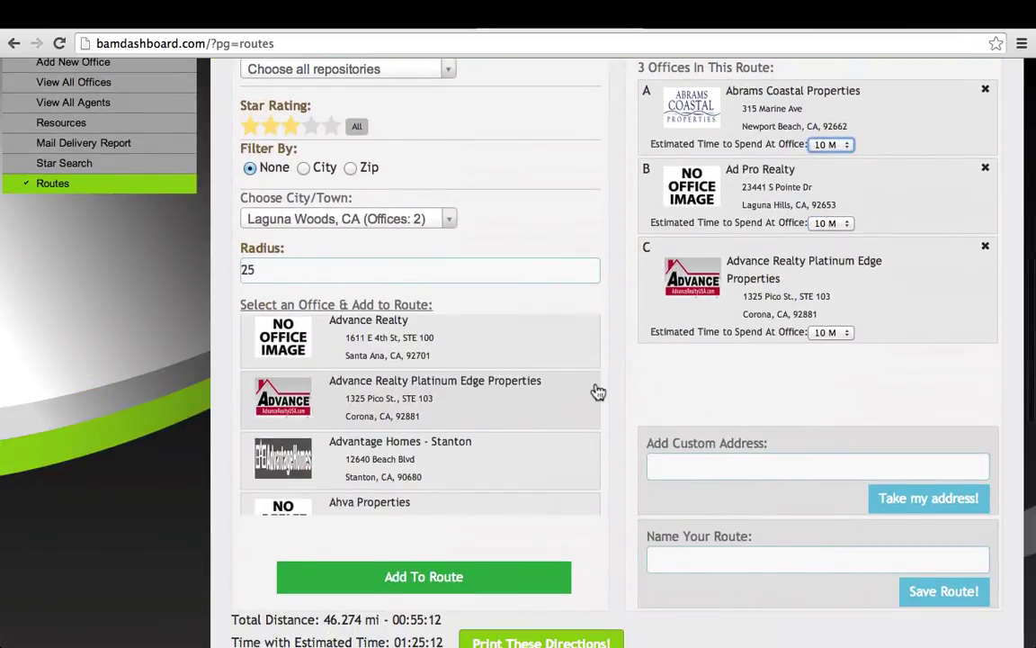
scroll(596, 393, down, 3)
scroll(619, 393, down, 3)
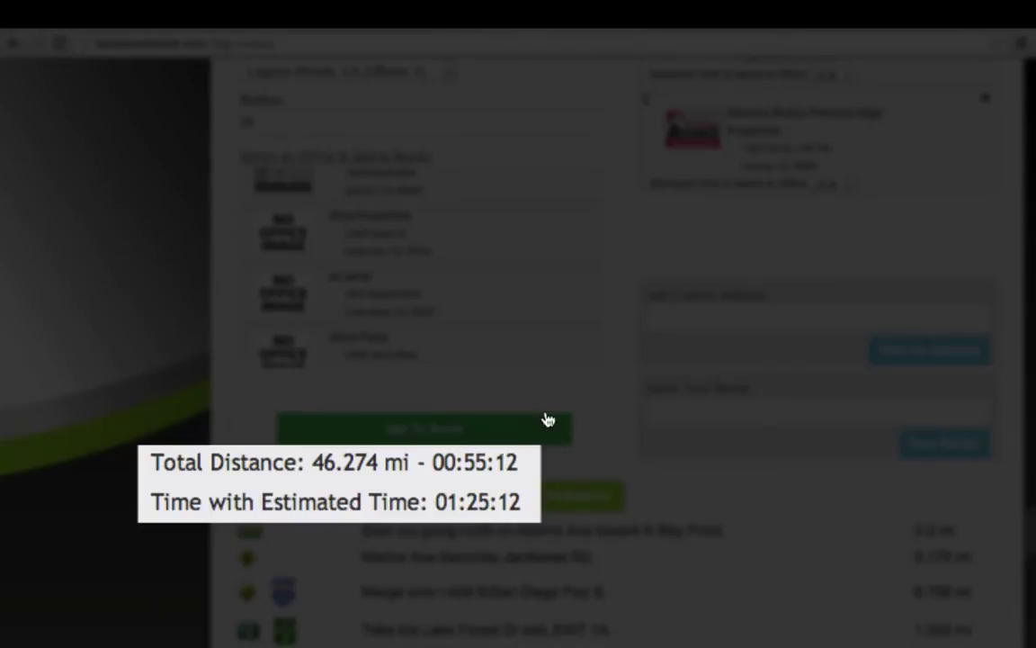
scroll(486, 294, down, 5)
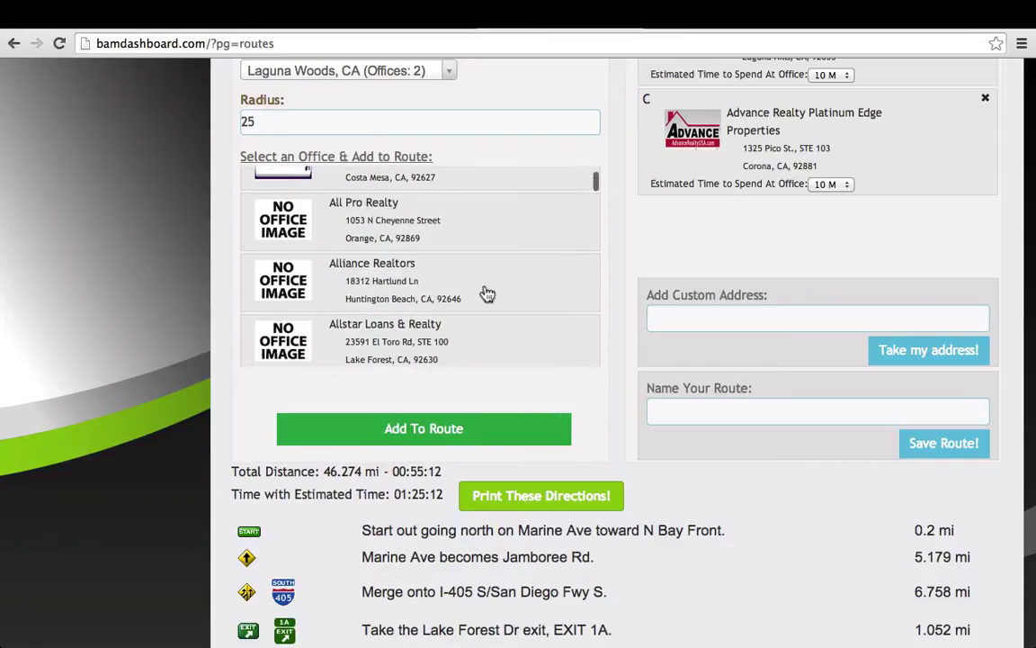
scroll(486, 294, up, 2)
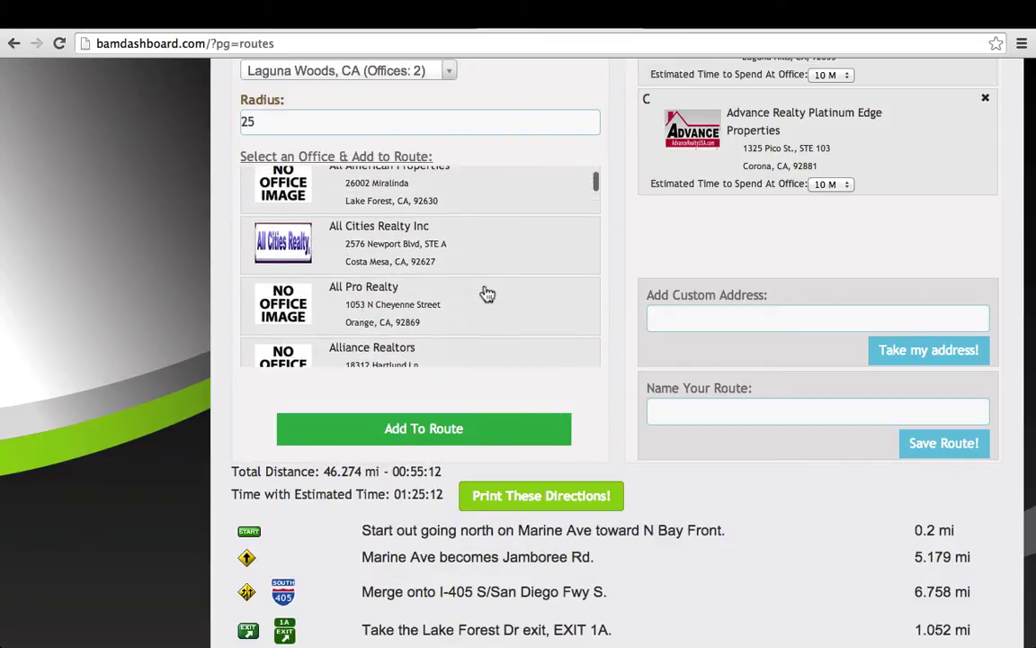
click(339, 231)
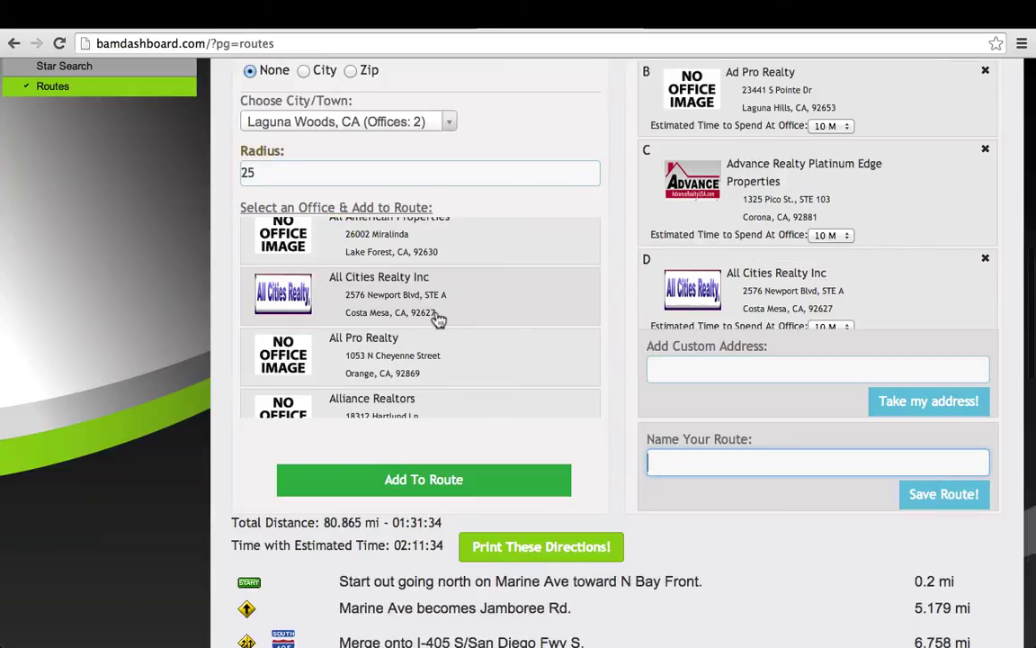
- Add the Alta Mira Realty office in Irvine and the America West Properties Inc office in Lake Forest to the route
scroll(439, 319, down, 3)
scroll(437, 319, down, 2)
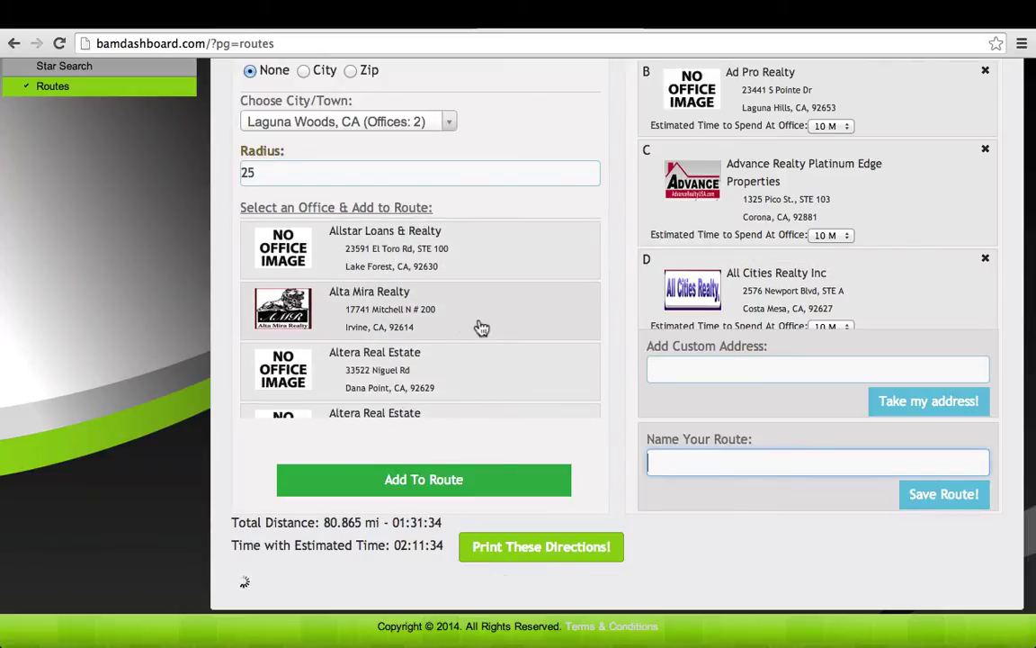
scroll(481, 327, down, 5)
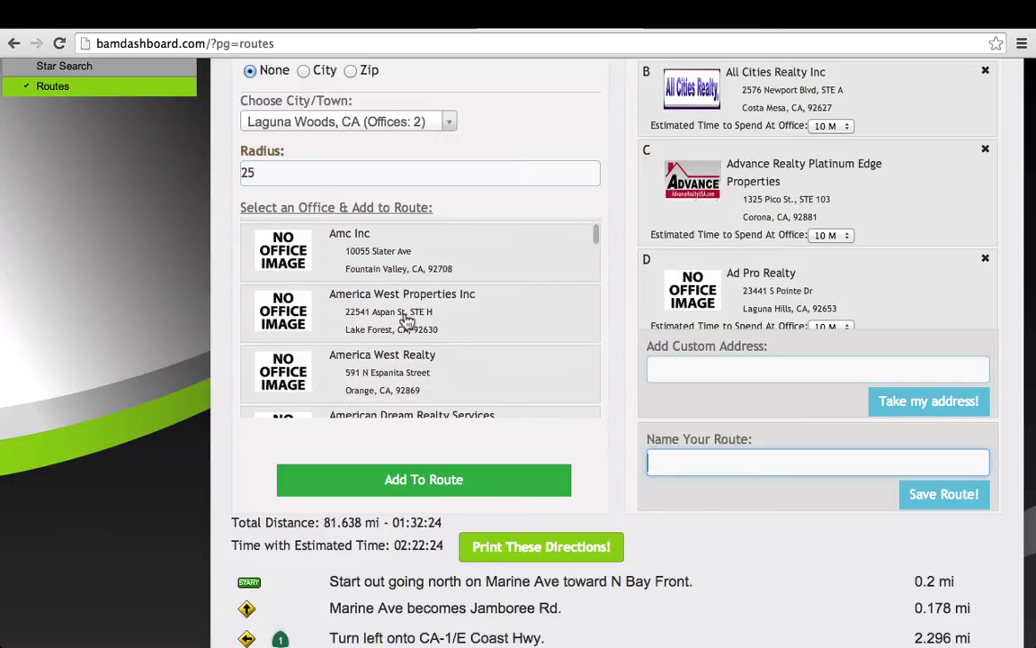
double_click(385, 312)
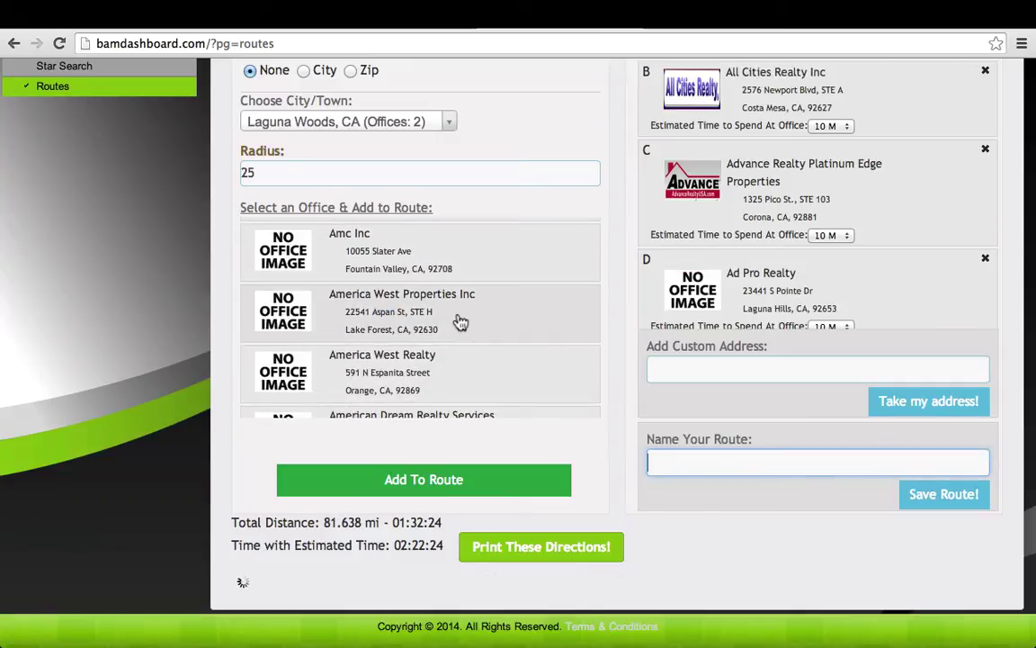
- Add American River Realty Business in Yorba Linda and the Mission Viejo office listed just before Apple Real Estate to the route
scroll(459, 322, down, 4)
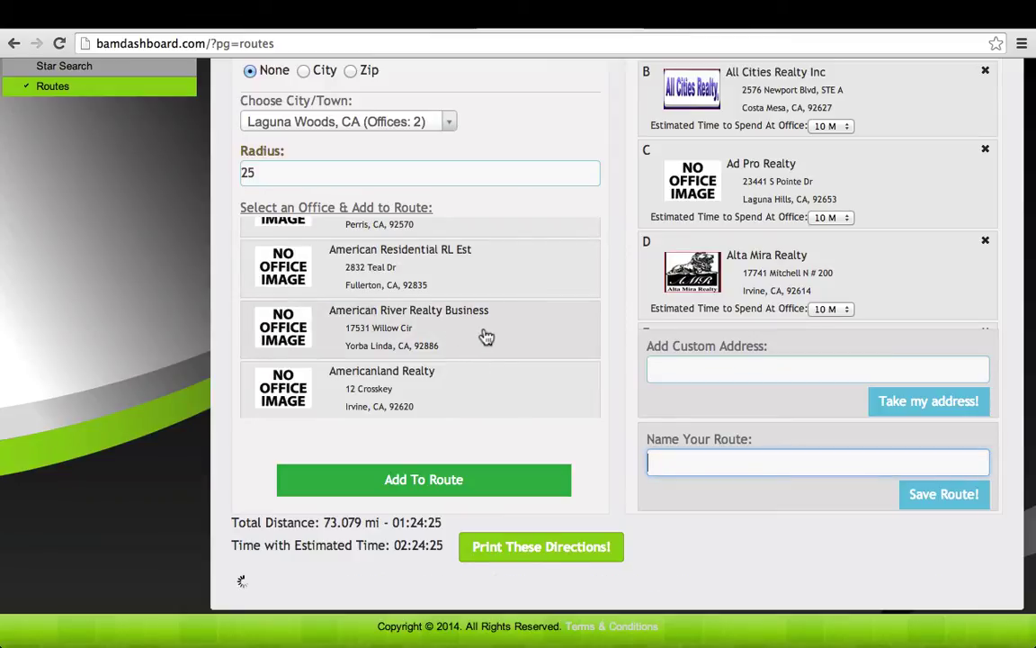
scroll(486, 336, down, 4)
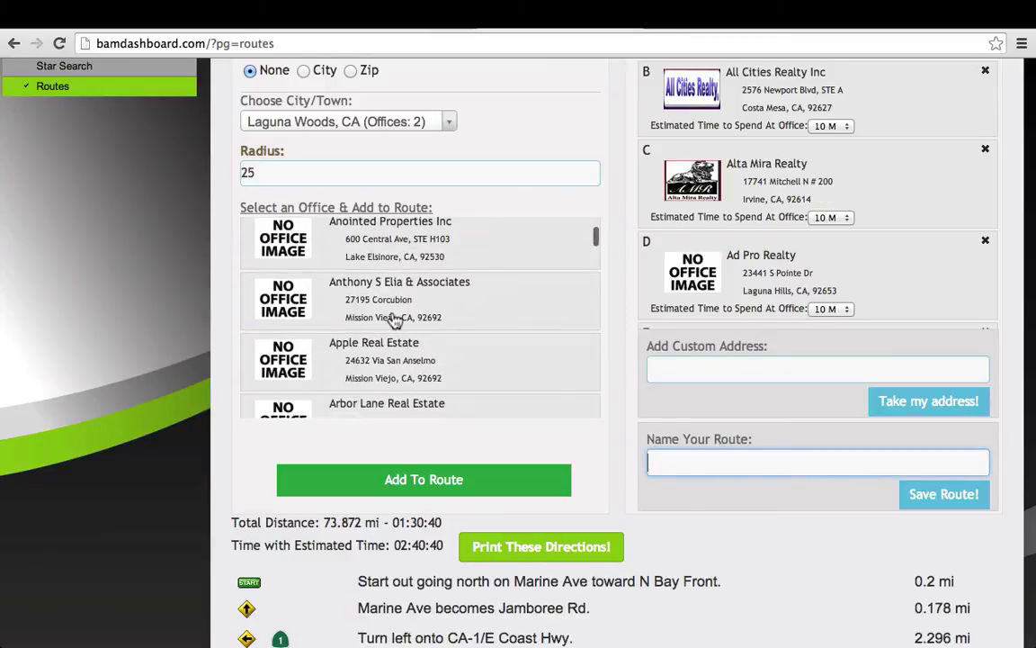
drag(375, 317, 395, 321)
click(396, 321)
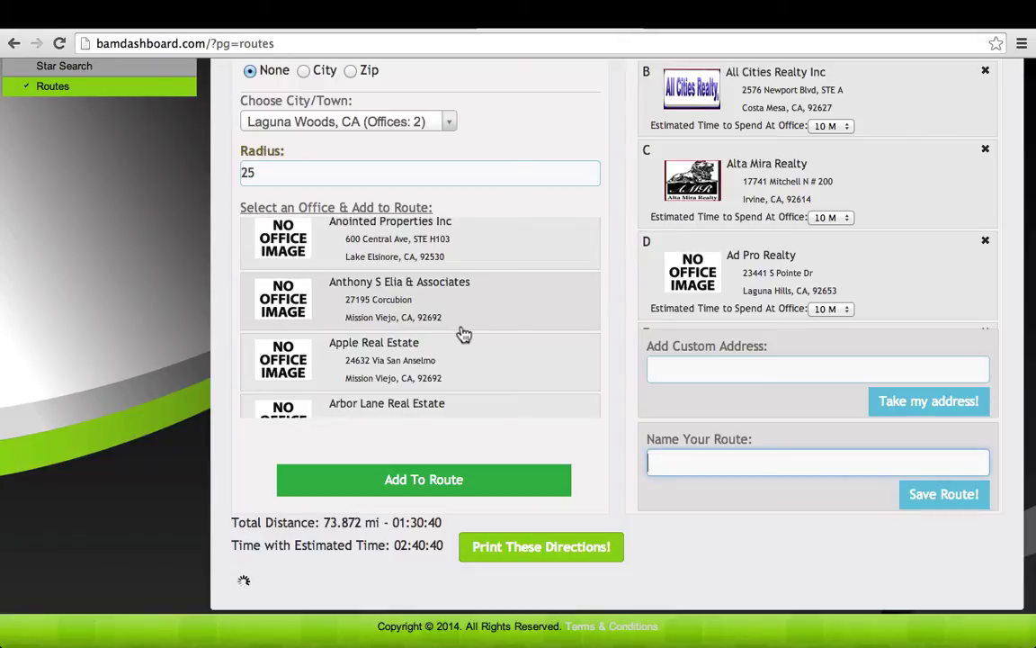
- Add Aslan Realty Group in Irvine and both Assist 2 Sell offices, in Aliso Viejo and Irvine, to the route
scroll(511, 329, down, 8)
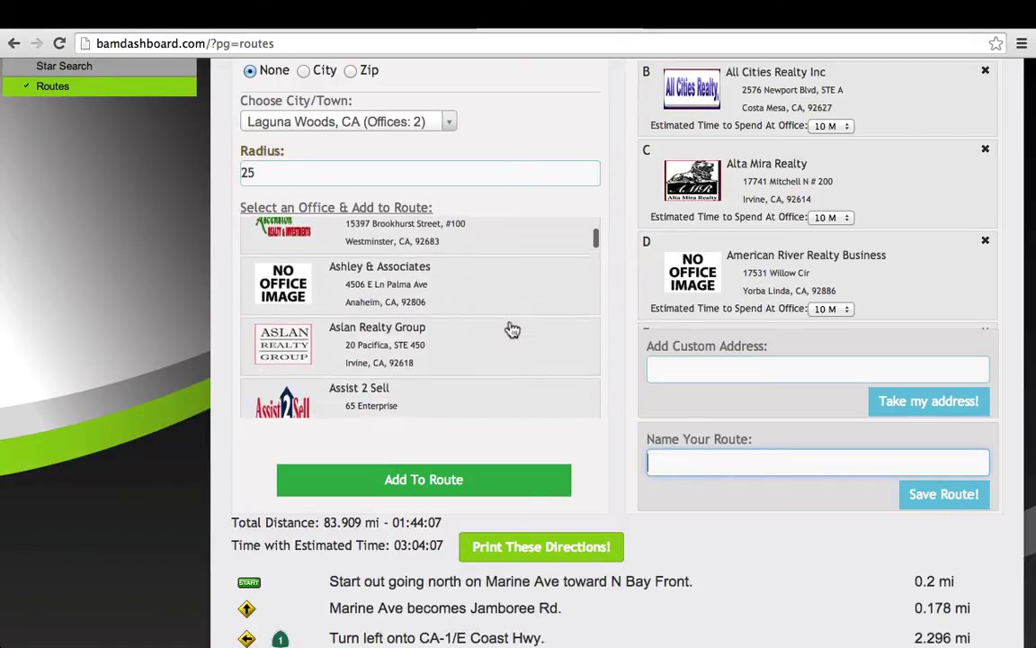
click(395, 332)
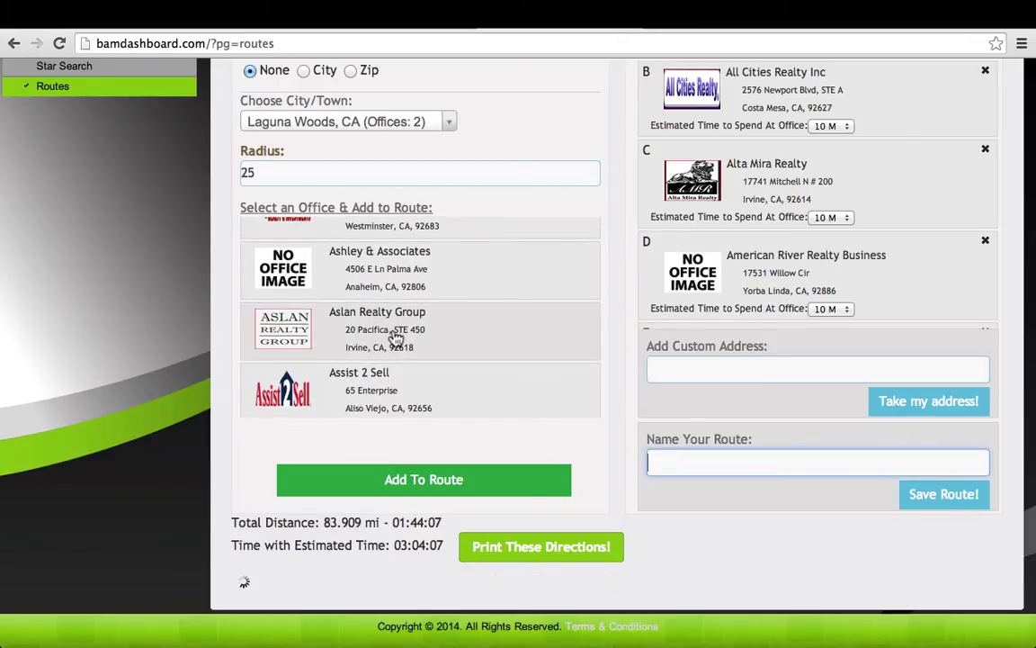
scroll(472, 316, down, 1)
click(388, 338)
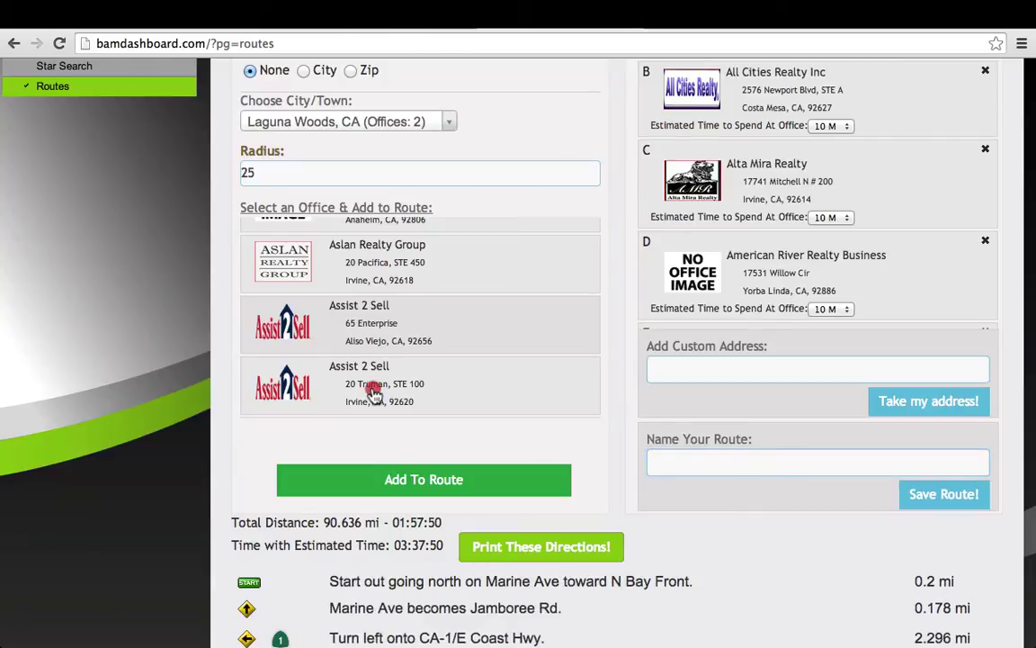
triple_click(373, 390)
- Examine the turn-by-turn directions, the list of route stops and the optimized route drawn on the map
scroll(444, 356, down, 8)
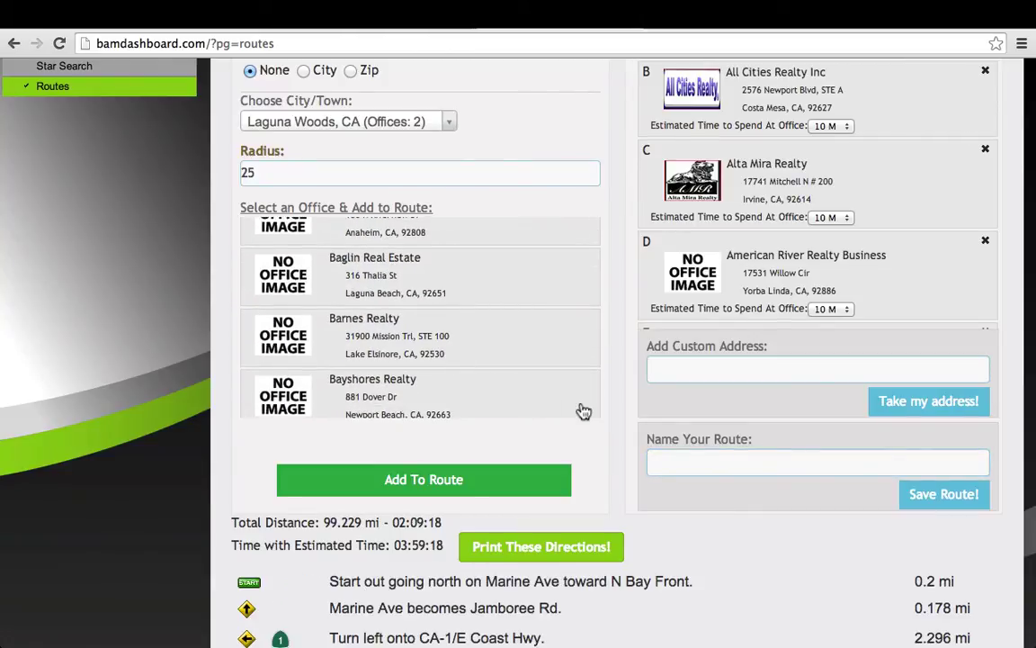
scroll(626, 467, down, 5)
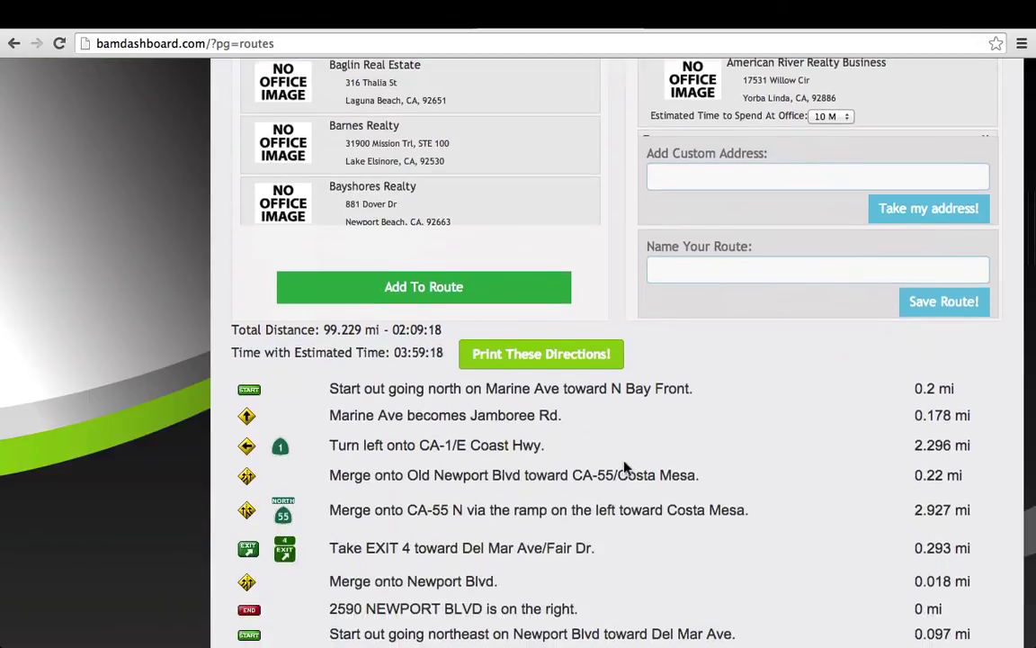
scroll(627, 468, down, 5)
scroll(623, 462, down, 5)
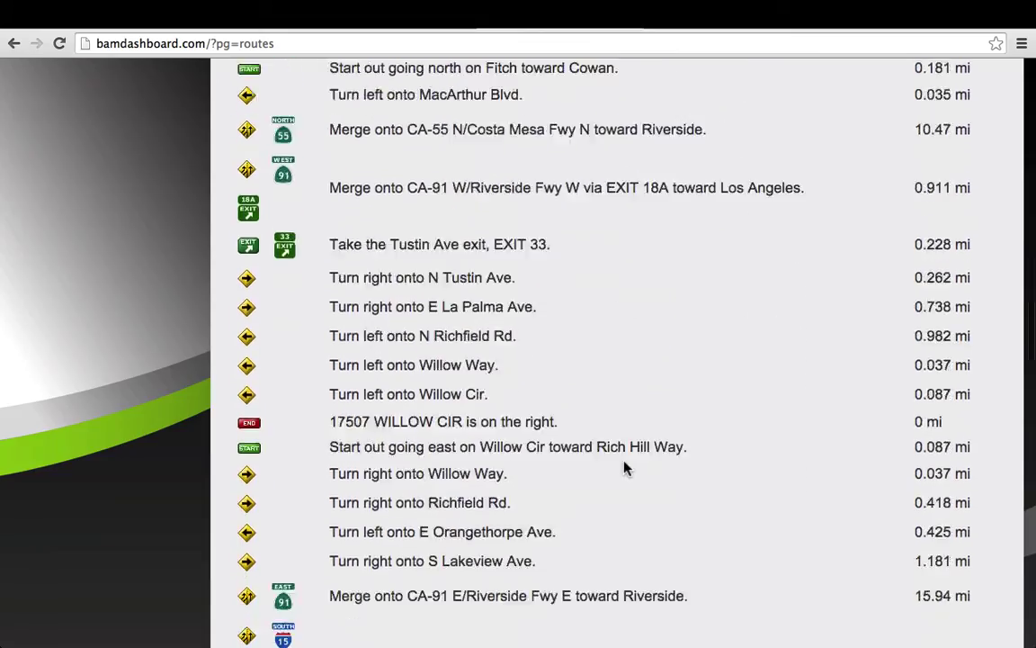
scroll(624, 464, up, 8)
scroll(624, 466, up, 12)
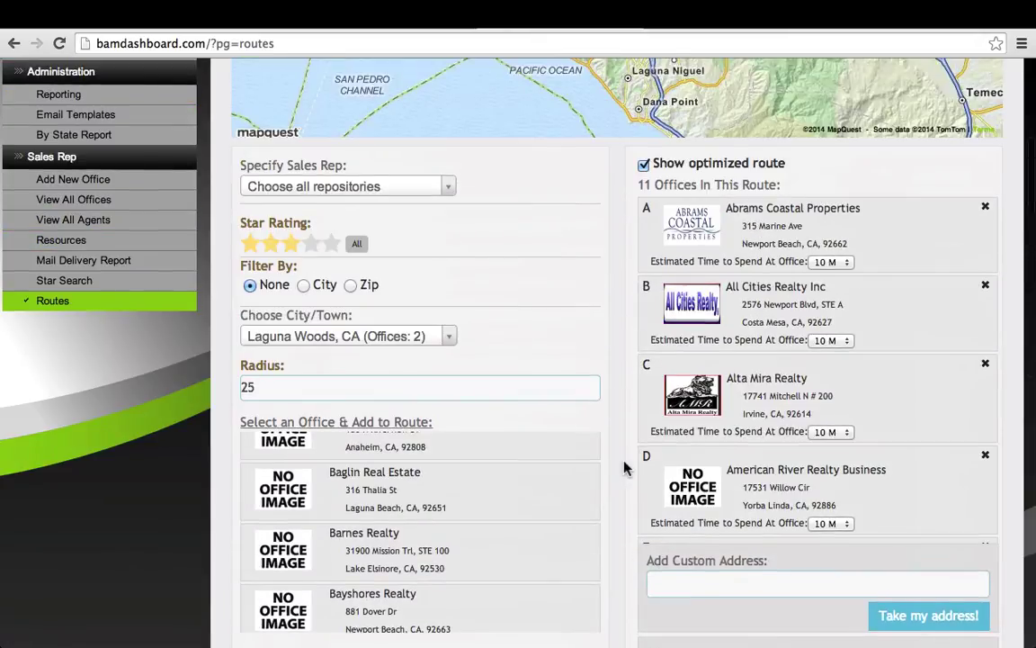
scroll(612, 349, up, 5)
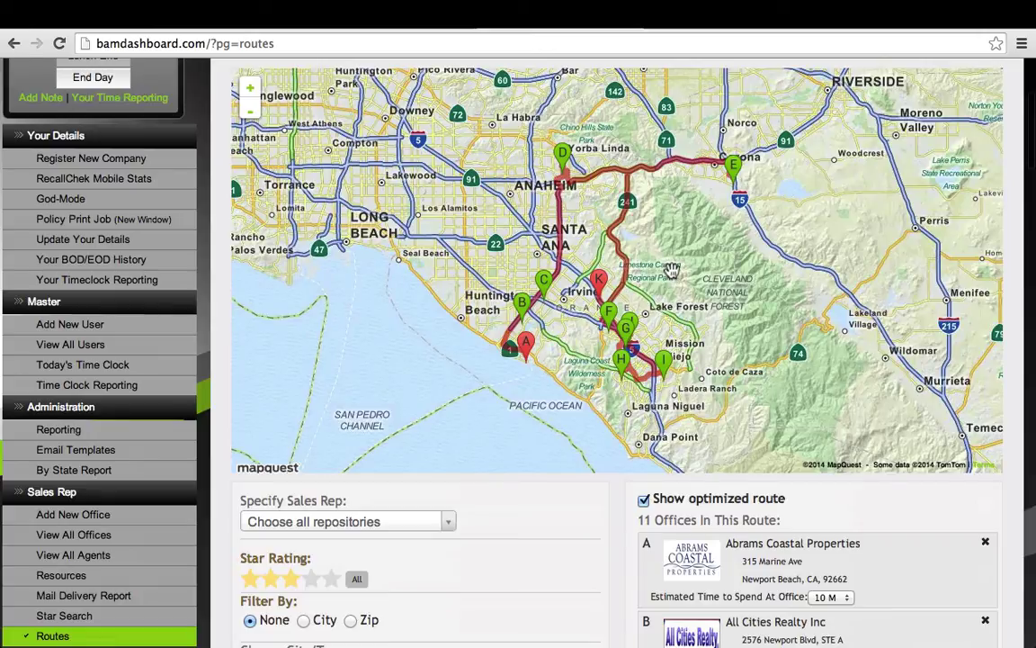